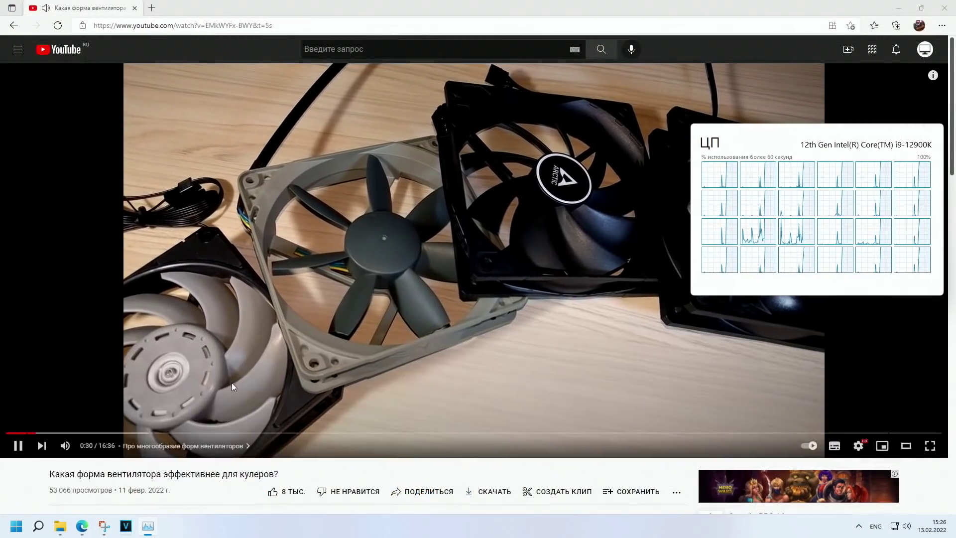
Reposition the floating CPU graph and browse the fan video's description and comments on the YouTube page.
{"action": "mouse_move", "coordinate": [128, 532]}
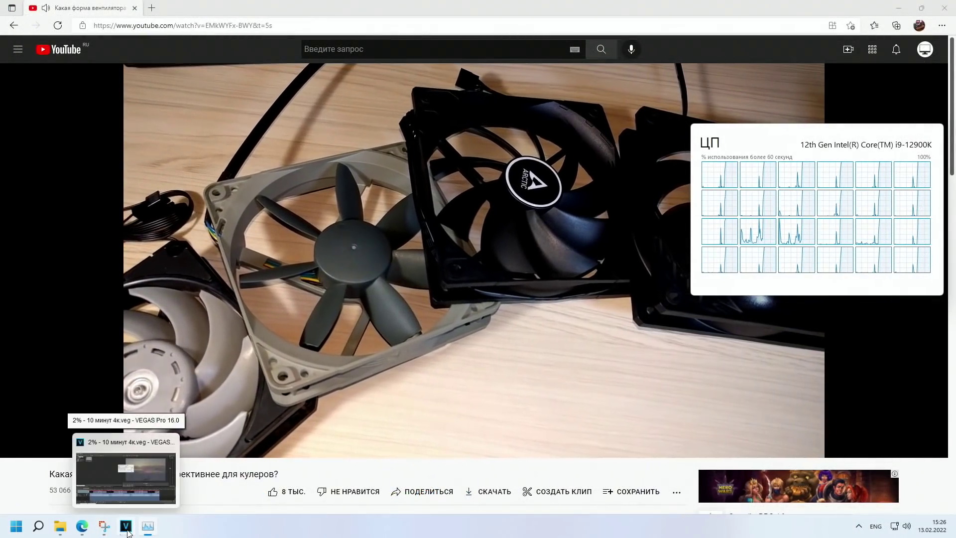
{"action": "left_click_drag", "start_coordinate": [786, 144], "coordinate": [790, 125]}
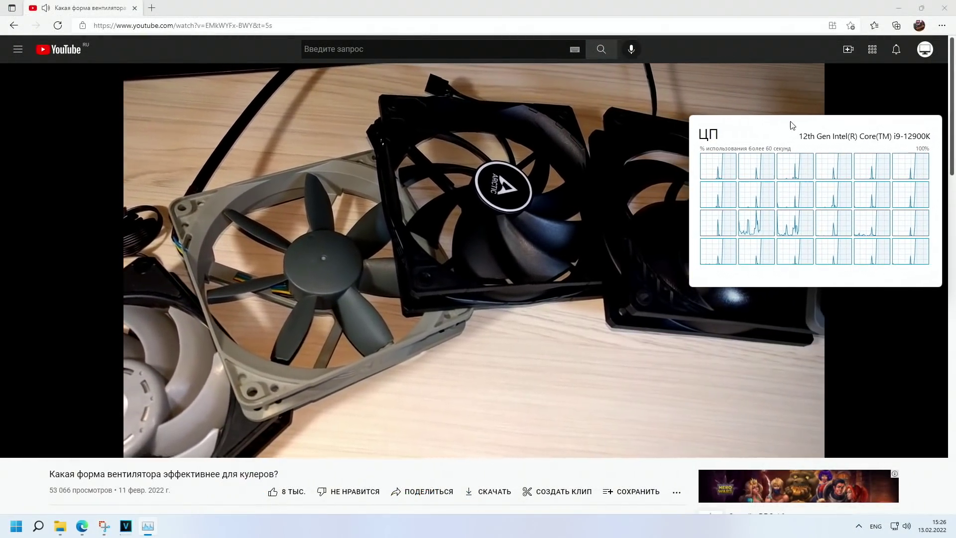
{"action": "scroll", "coordinate": [466, 274], "scroll_direction": "down", "scroll_amount": 4}
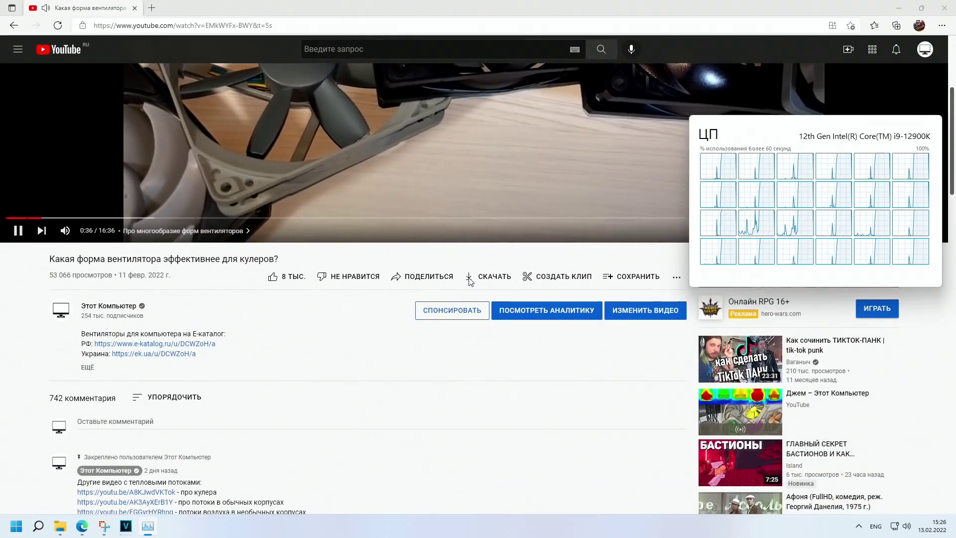
{"action": "scroll", "coordinate": [470, 282], "scroll_direction": "down", "scroll_amount": 4}
{"action": "scroll", "coordinate": [375, 322], "scroll_direction": "up", "scroll_amount": 8}
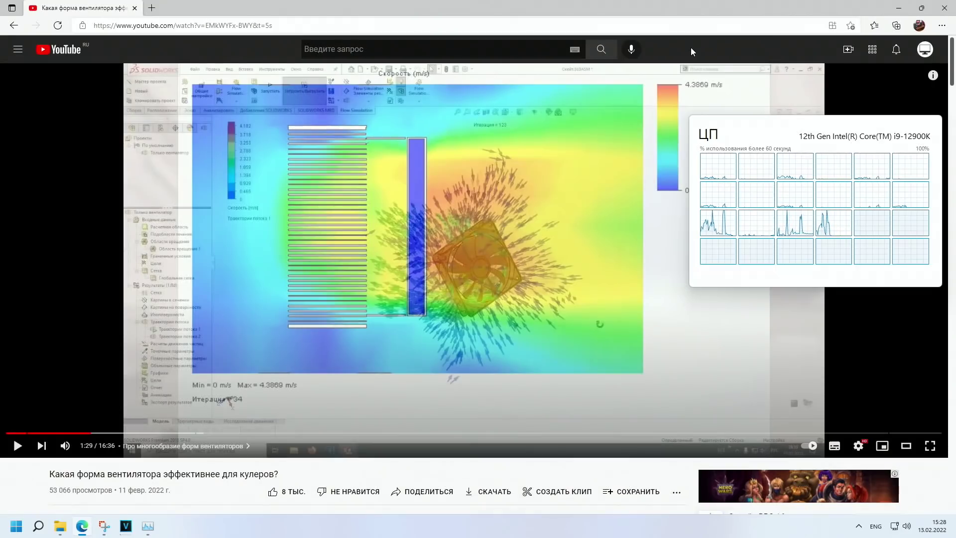
Switch to VEGAS Pro to check the progress of the 10 минут 4к.mp4 render, and return to the browser.
{"action": "left_click", "coordinate": [131, 526]}
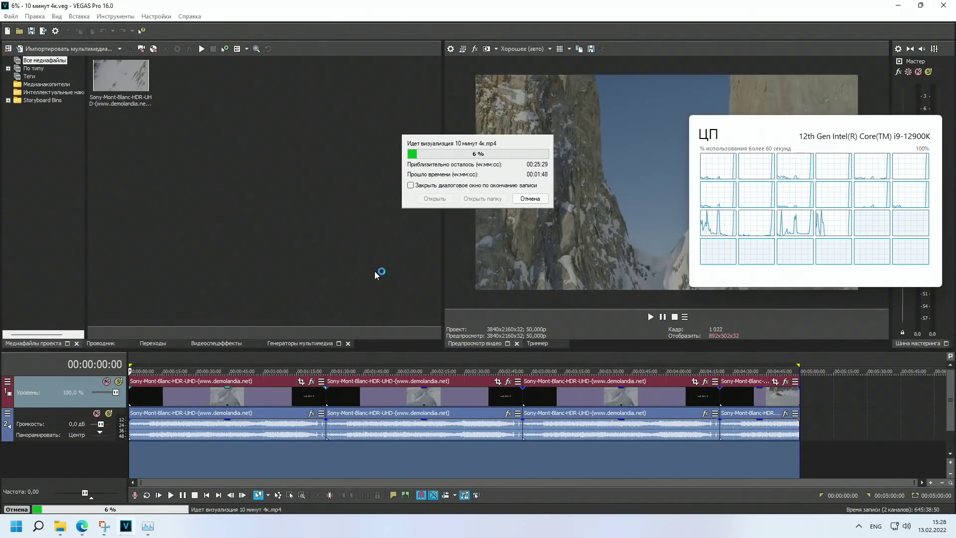
{"action": "left_click", "coordinate": [82, 526]}
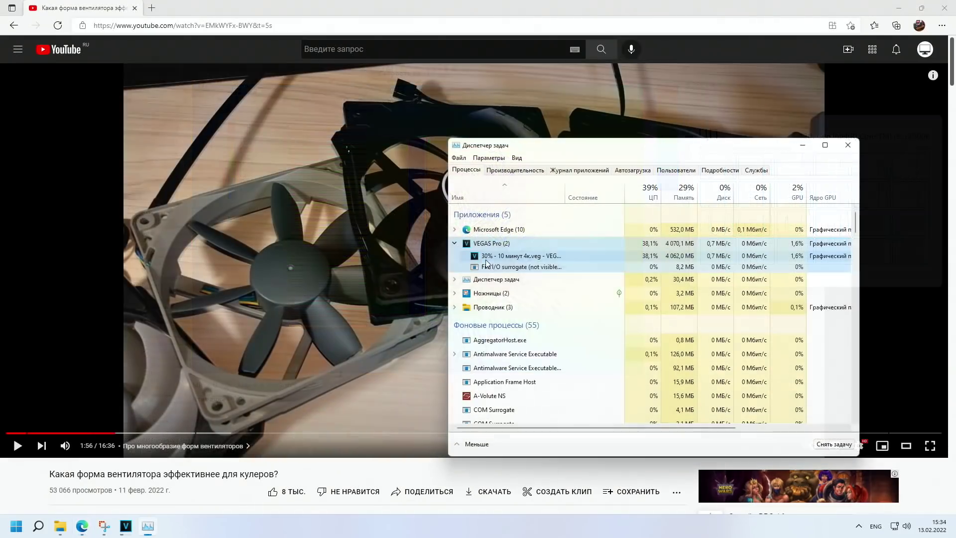
Find vegas160.exe in the Task Manager process details and exclude ЦП 16 and ЦП 17 from its processor affinity.
{"action": "left_click", "coordinate": [536, 319]}
{"action": "right_click", "coordinate": [494, 359]}
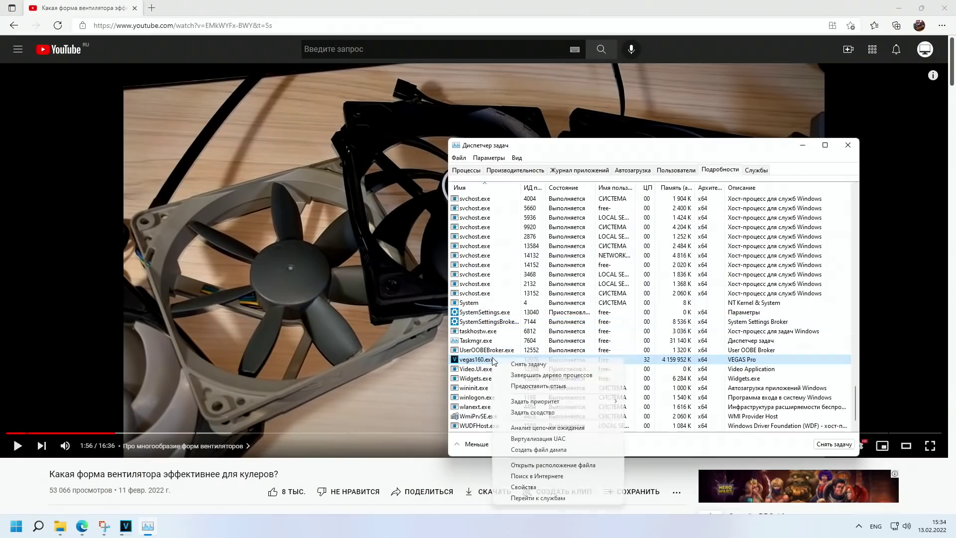
{"action": "left_click", "coordinate": [528, 415]}
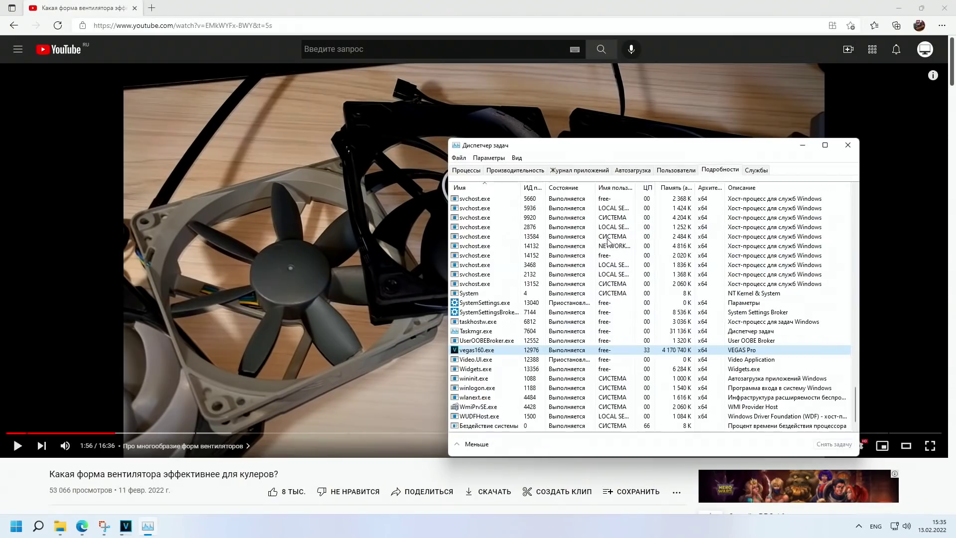
{"action": "right_click", "coordinate": [482, 350]}
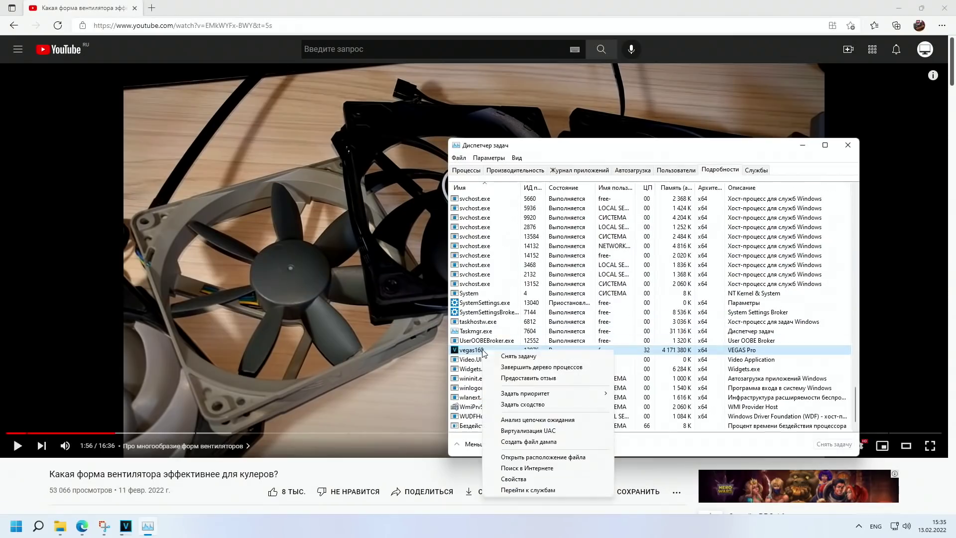
{"action": "left_click", "coordinate": [563, 406]}
{"action": "scroll", "coordinate": [589, 264], "scroll_direction": "up", "scroll_amount": 1}
{"action": "left_click", "coordinate": [463, 240]}
{"action": "left_click", "coordinate": [464, 249]}
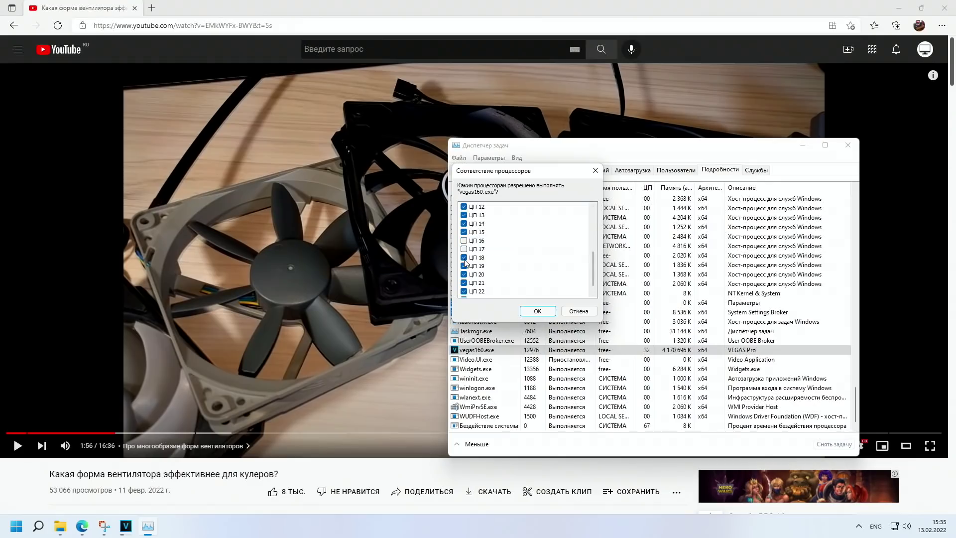
{"action": "left_click", "coordinate": [537, 311]}
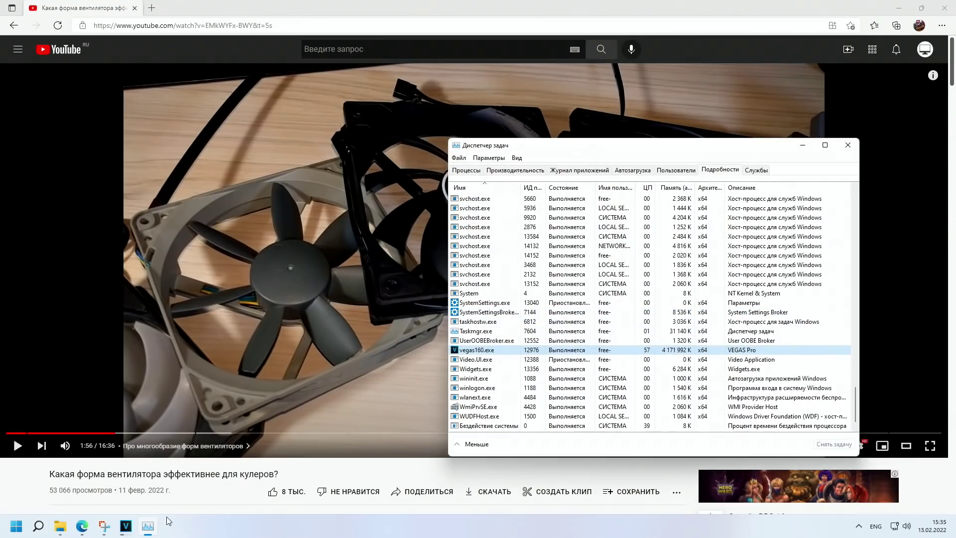
Inspect the per-core CPU load graphs in Task Manager and revisit the vegas160.exe entry in the process details.
{"action": "left_click", "coordinate": [514, 170]}
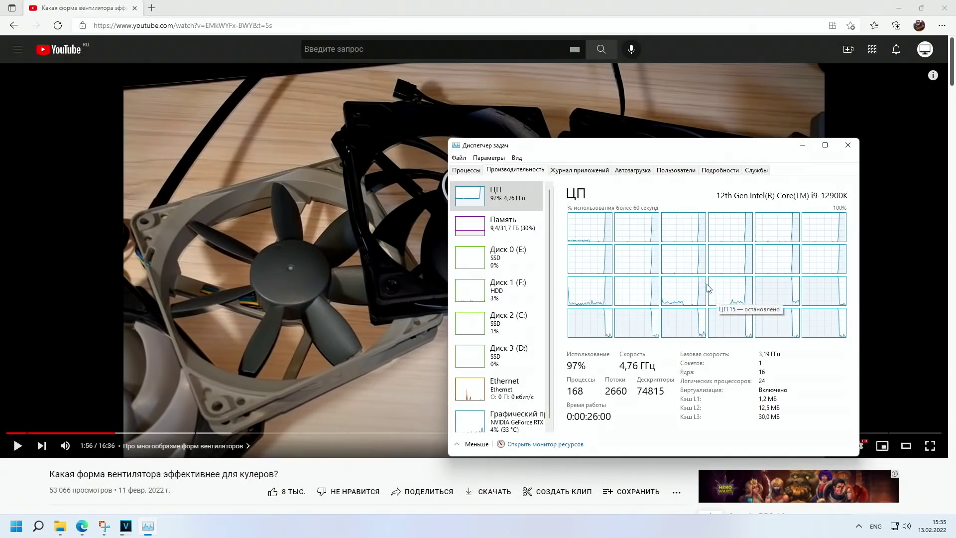
{"action": "left_click", "coordinate": [717, 172]}
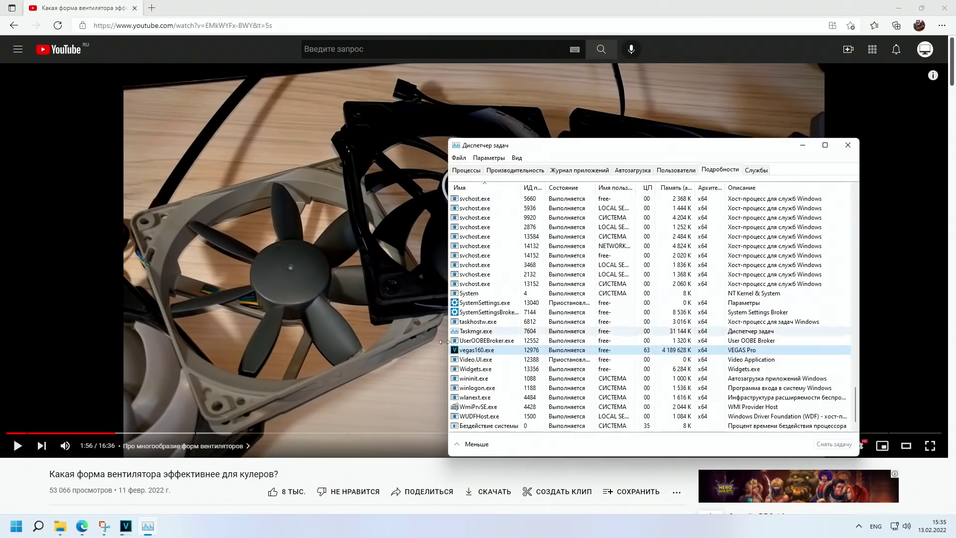
{"action": "right_click", "coordinate": [477, 351]}
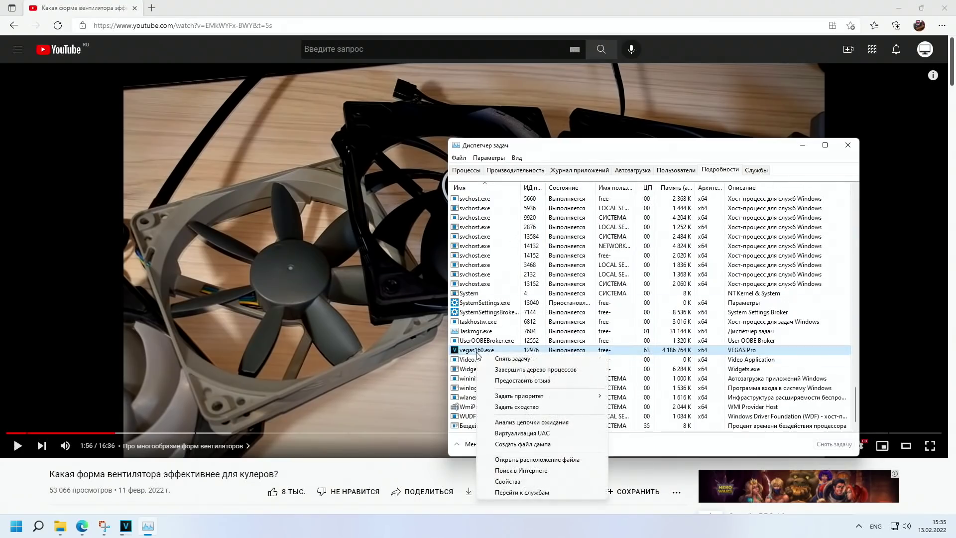
{"action": "left_click", "coordinate": [563, 4]}
{"action": "left_click", "coordinate": [506, 171]}
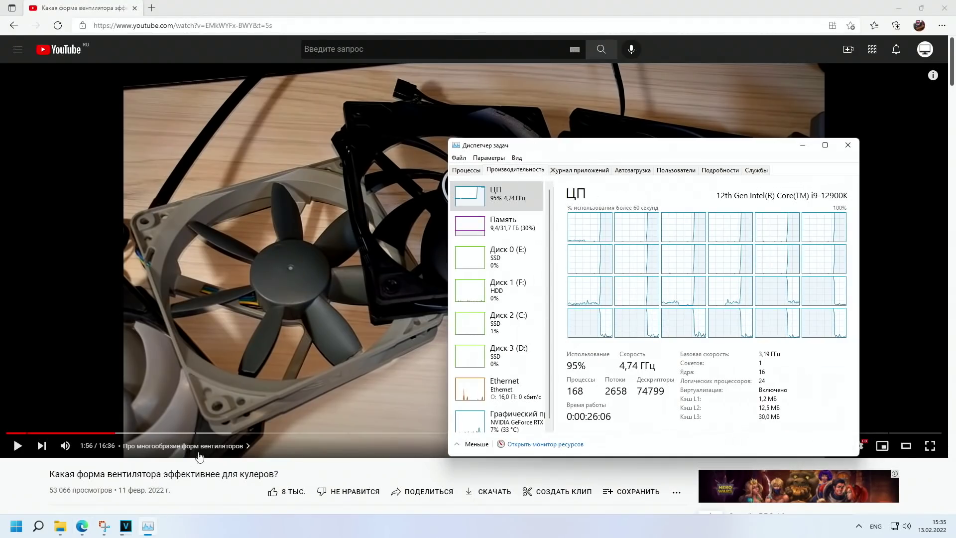
Switch to VEGAS Pro to view the running render, move Task Manager slightly upward, and return to the browser.
{"action": "left_click", "coordinate": [126, 526]}
{"action": "mouse_move", "coordinate": [558, 149]}
{"action": "left_mouse_down"}
{"action": "mouse_move", "coordinate": [596, 219]}
{"action": "mouse_move", "coordinate": [567, 134]}
{"action": "left_mouse_up"}
{"action": "left_click", "coordinate": [82, 525]}
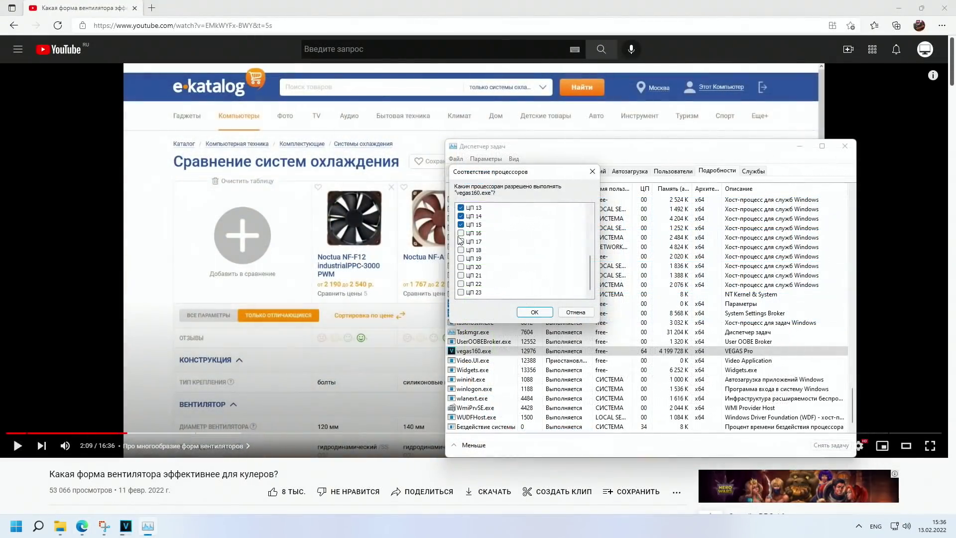
Allow vegas160.exe to run on the processors starting from ЦП 16, and examine the load on the individual cores.
{"action": "left_click", "coordinate": [461, 232]}
{"action": "left_click", "coordinate": [533, 312]}
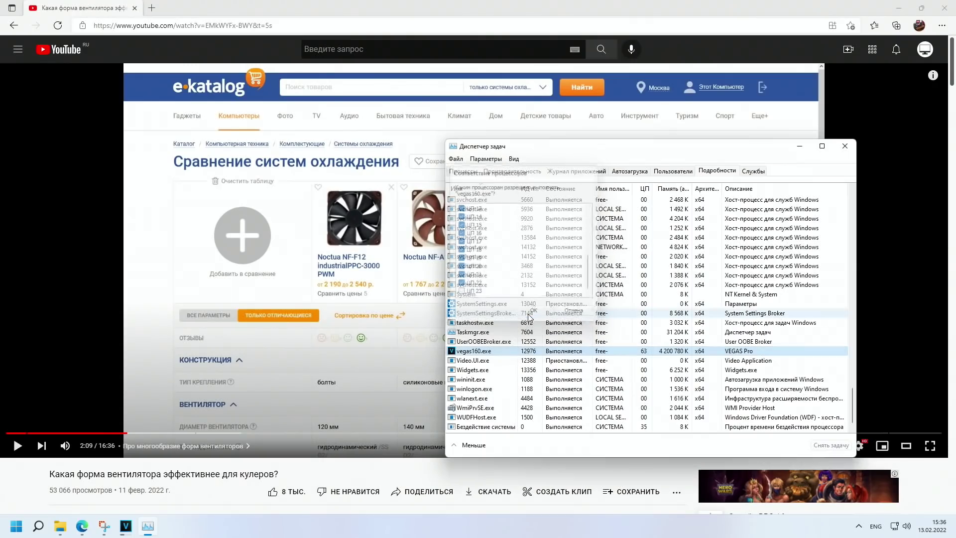
{"action": "left_click", "coordinate": [525, 174]}
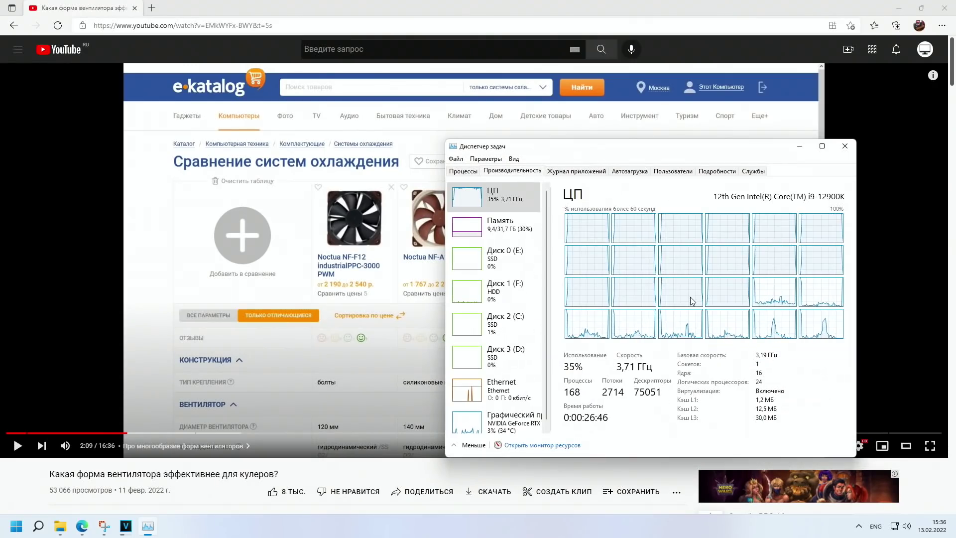
{"action": "mouse_move", "coordinate": [720, 321]}
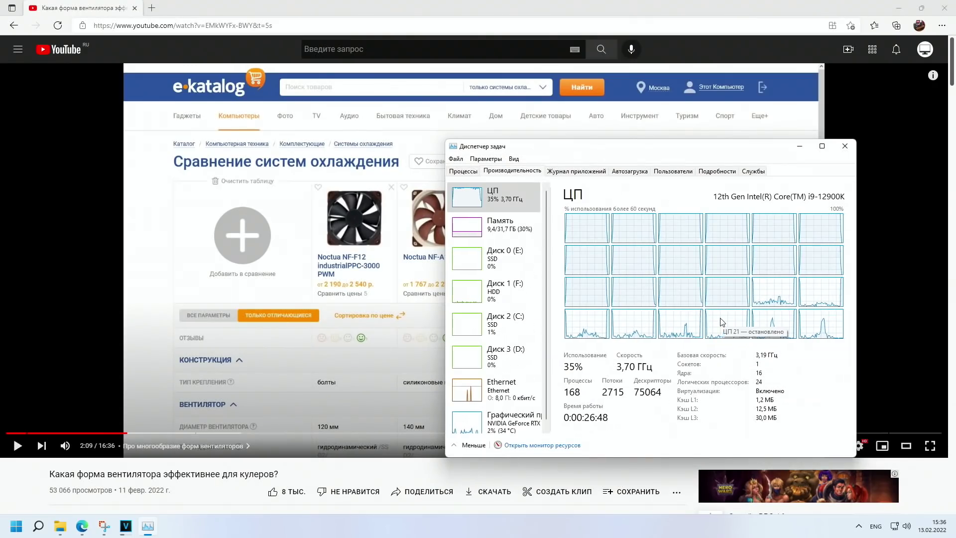
{"action": "mouse_move", "coordinate": [844, 310]}
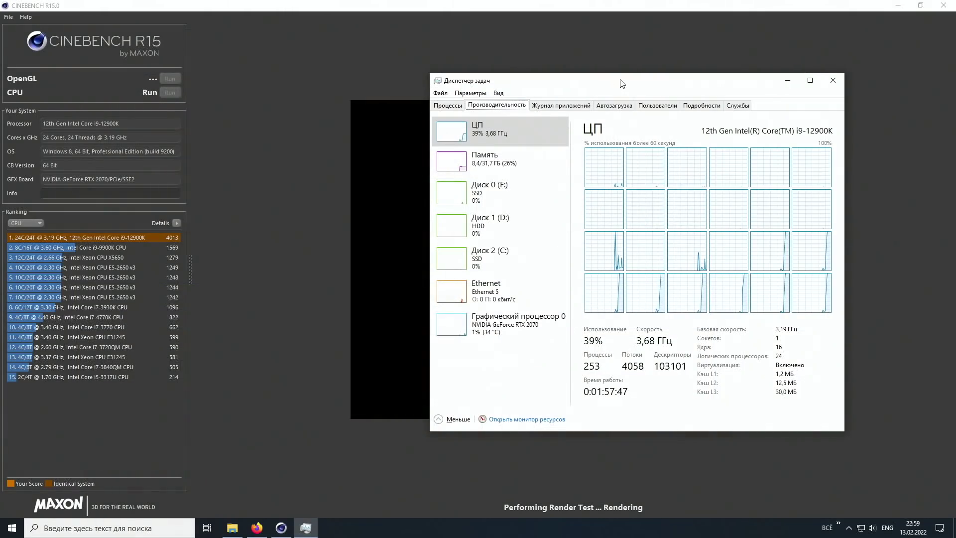
Move Task Manager aside over the Cinebench R15 render test and close it.
{"action": "left_click_drag", "start_coordinate": [621, 83], "coordinate": [525, 87]}
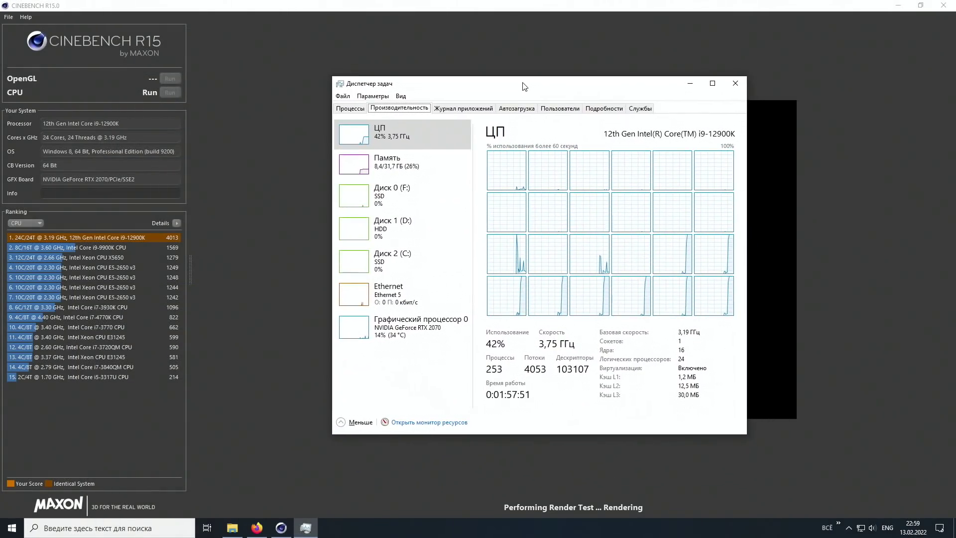
{"action": "left_click", "coordinate": [736, 88]}
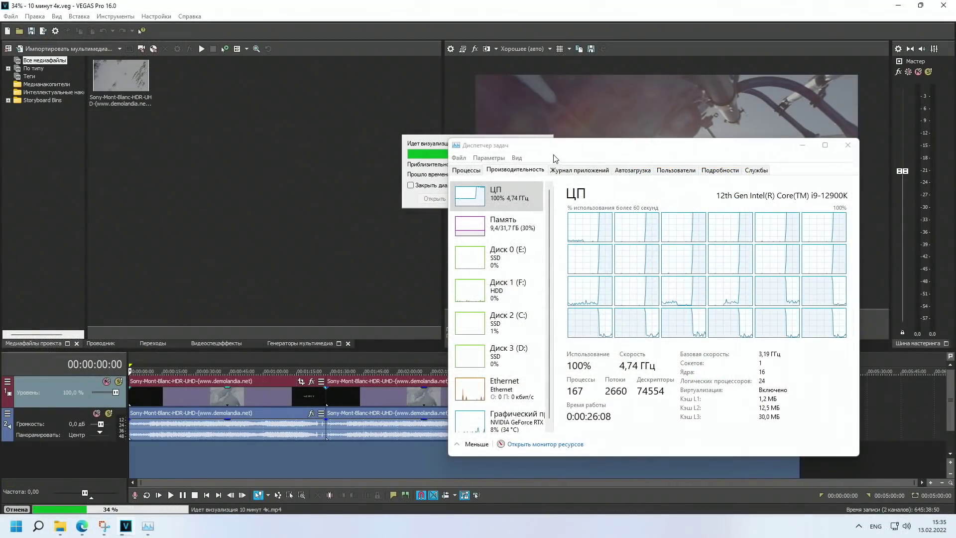
Move Task Manager upward over VEGAS Pro, then switch to the browser and resume the paused fan video.
{"action": "left_click_drag", "start_coordinate": [604, 229], "coordinate": [568, 134]}
{"action": "left_click", "coordinate": [82, 526]}
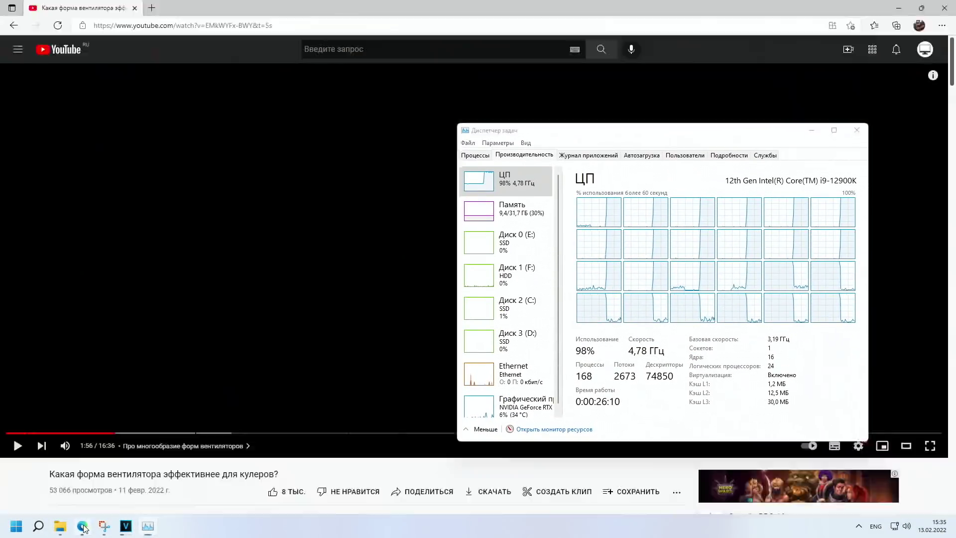
{"action": "left_click", "coordinate": [393, 222]}
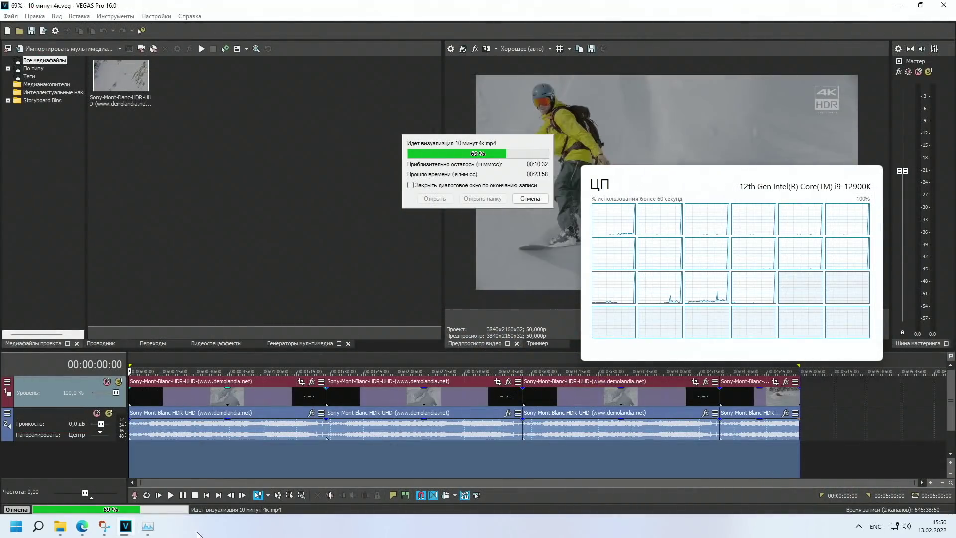
Switch from VEGAS Pro to the YouTube video in Edge and resume its playback beside the CPU graph.
{"action": "mouse_move", "coordinate": [82, 526]}
{"action": "mouse_move", "coordinate": [94, 479]}
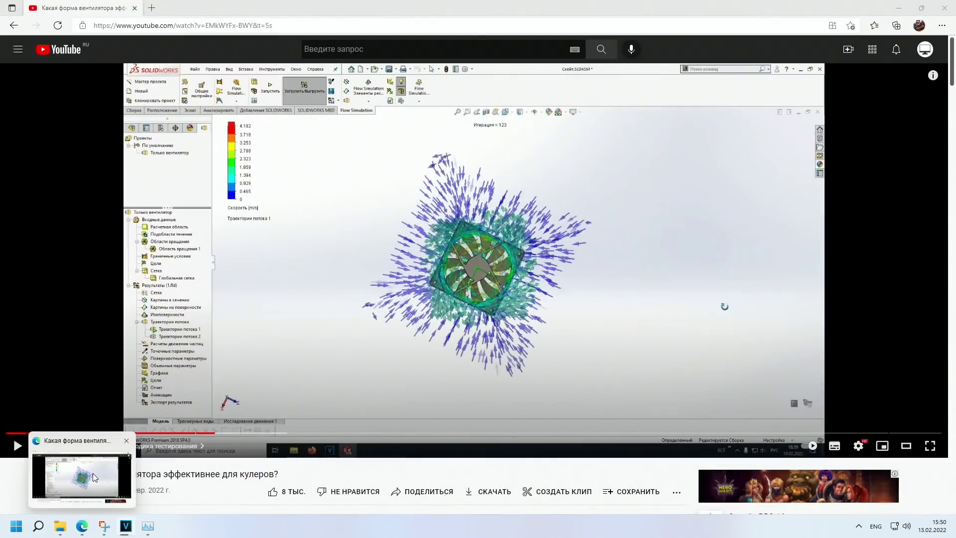
{"action": "left_click", "coordinate": [93, 473]}
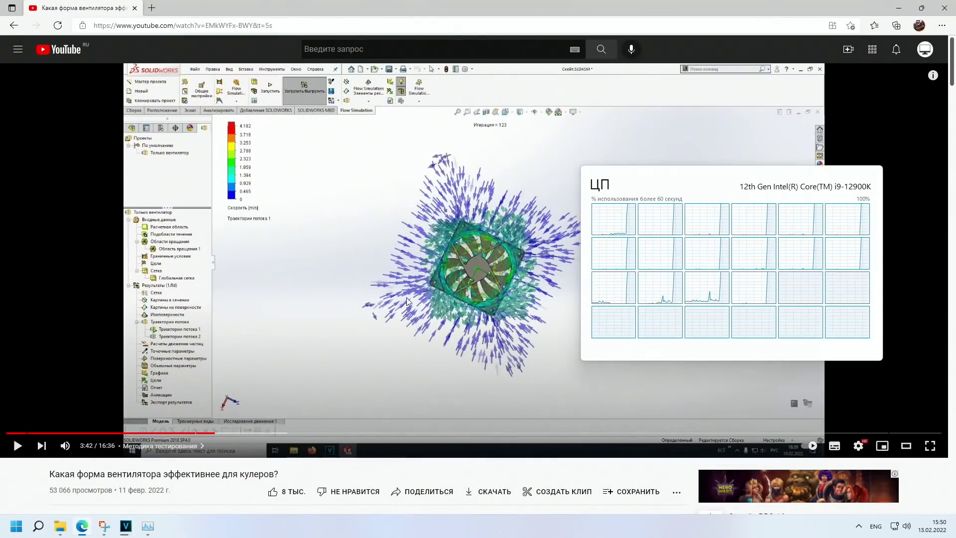
{"action": "left_click", "coordinate": [411, 255]}
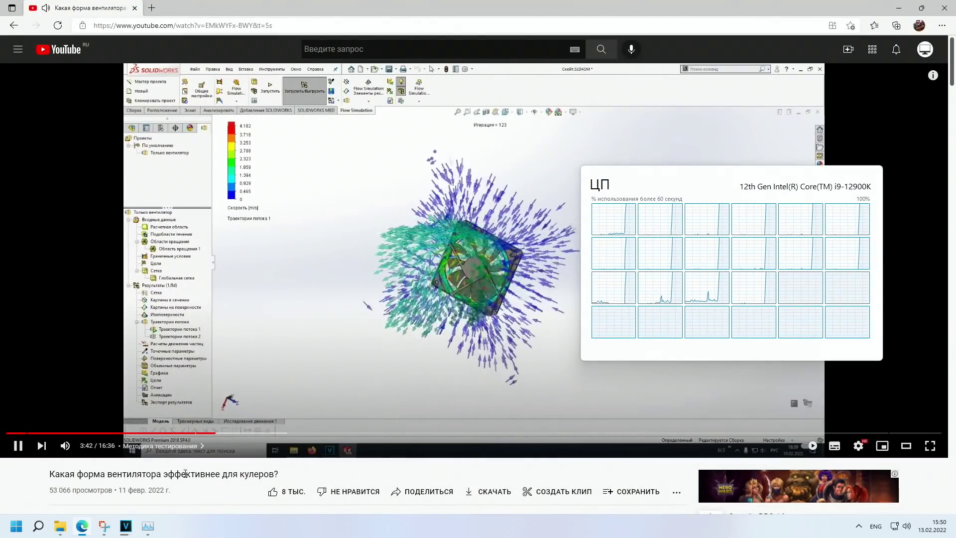
Check the render progress and core load in VEGAS Pro, then return to the YouTube video and pause it.
{"action": "left_click", "coordinate": [125, 526]}
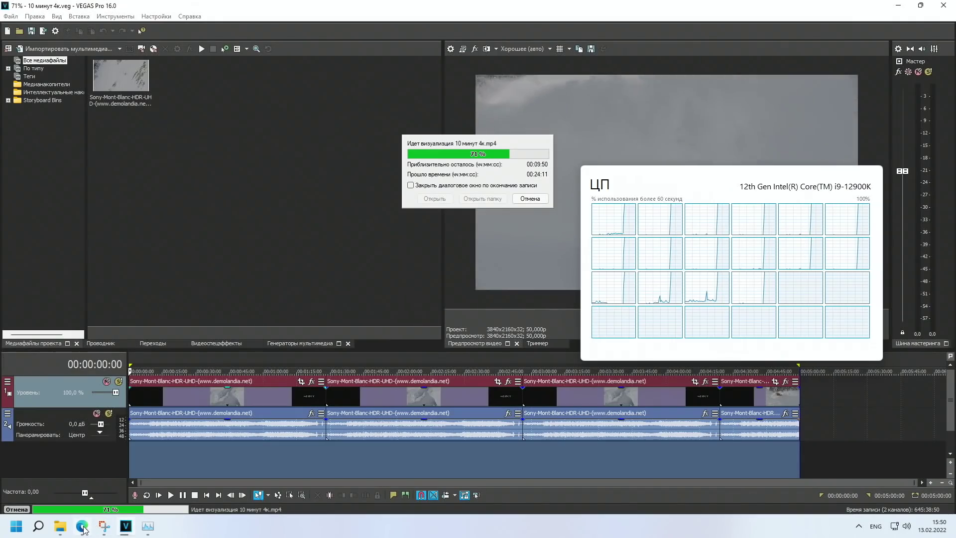
{"action": "mouse_move", "coordinate": [83, 528]}
{"action": "mouse_move", "coordinate": [91, 470]}
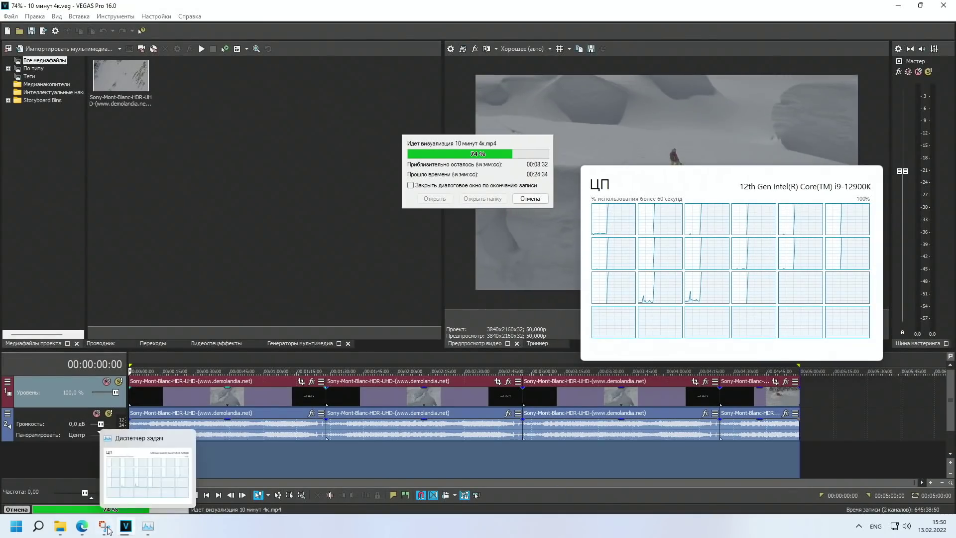
{"action": "left_click", "coordinate": [81, 475]}
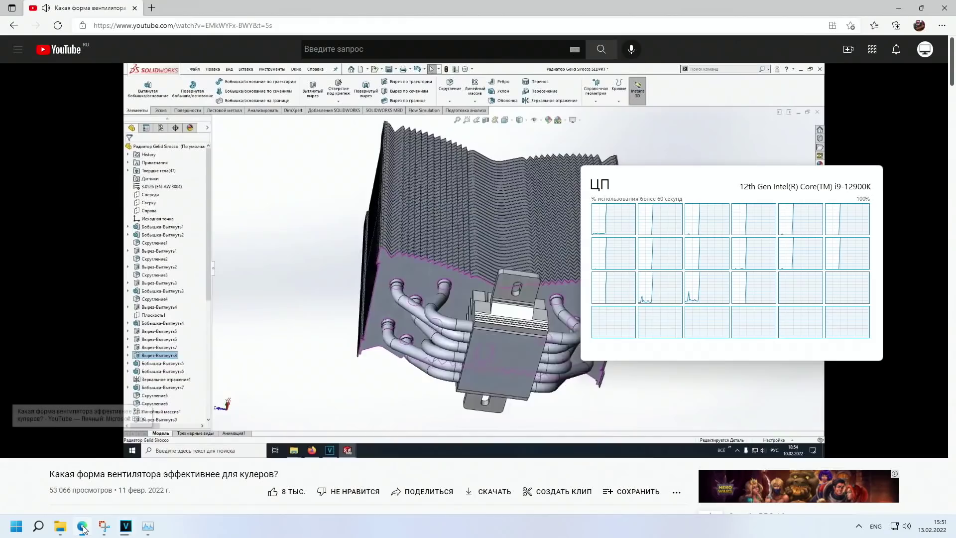
{"action": "left_click", "coordinate": [453, 204]}
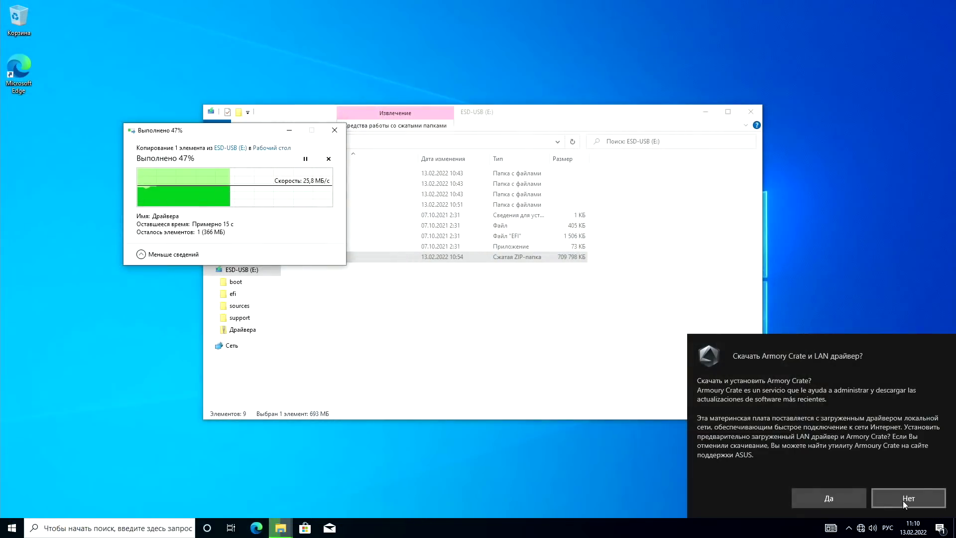
Decline the Armoury Crate and LAN driver download offer and check the notification center.
{"action": "left_click", "coordinate": [908, 498]}
{"action": "left_click", "coordinate": [940, 527]}
{"action": "left_click", "coordinate": [939, 528]}
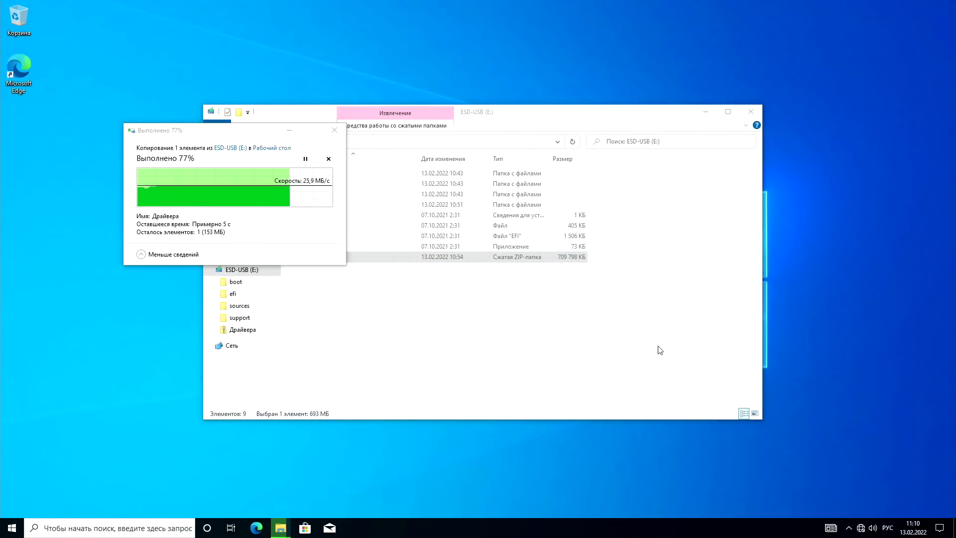
Close the ESD-USB (E:) window and extract the Драйвера ZIP archive to the Драйвера folder on the desktop.
{"action": "left_click", "coordinate": [755, 114]}
{"action": "right_click", "coordinate": [97, 166]}
{"action": "left_click", "coordinate": [199, 187]}
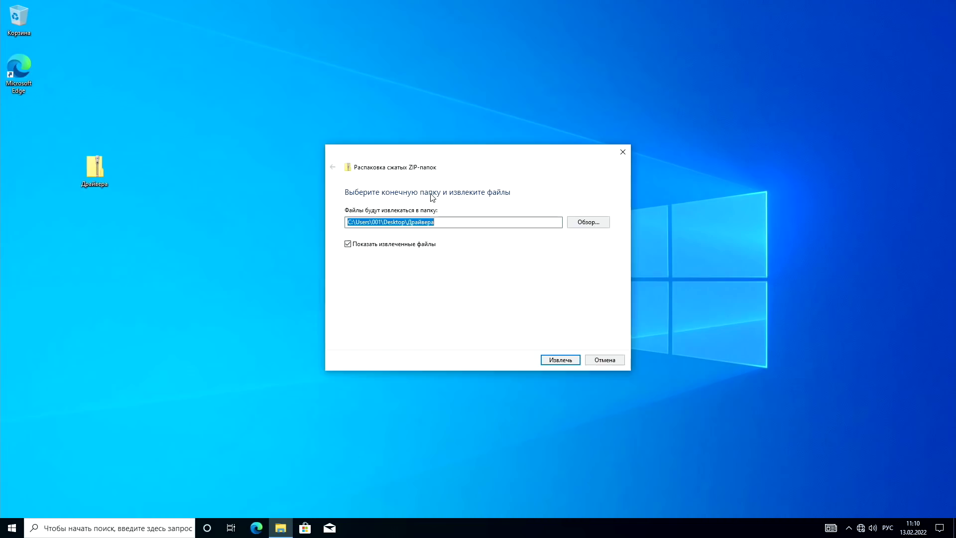
{"action": "left_click", "coordinate": [561, 358]}
Open Task Manager during the extraction, show CPU graphs per logical processor, move the window aside, and close it.
{"action": "key", "text": "ctrl+shift+Escape"}
{"action": "left_click", "coordinate": [148, 110]}
{"action": "right_click", "coordinate": [255, 173]}
{"action": "left_click", "coordinate": [413, 197]}
{"action": "left_click_drag", "start_coordinate": [313, 91], "coordinate": [792, 104]}
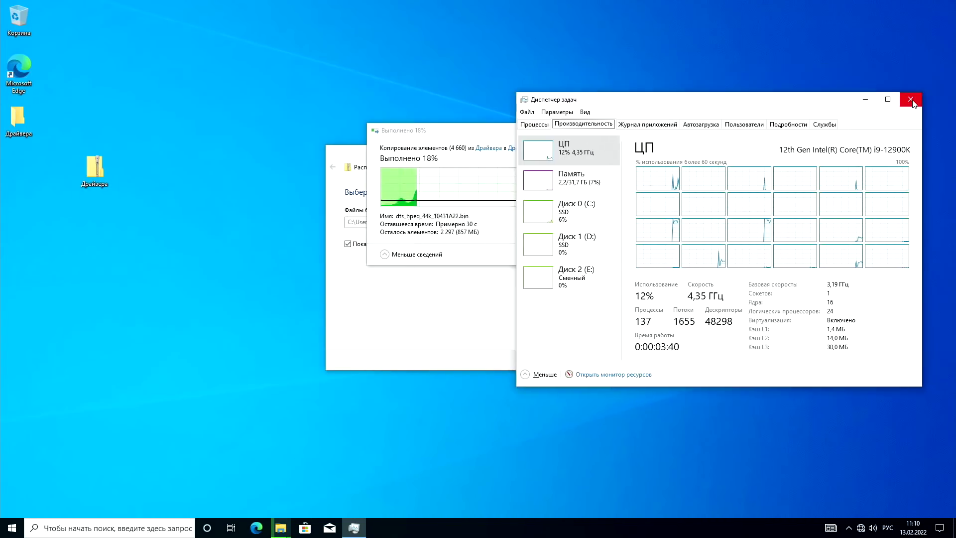
{"action": "left_click", "coordinate": [912, 98]}
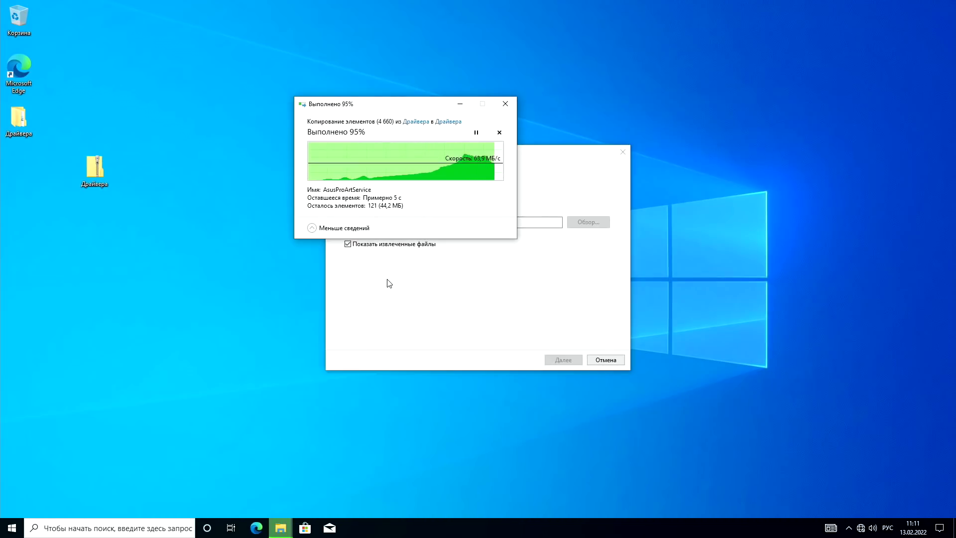
Run AsusSetup from the Intel_LAN_Driver_V1.0.2.14_WIN10_WIN11_64-bit folder, check the notification center, and return to the extracted Драйвера folder.
{"action": "left_click", "coordinate": [365, 215]}
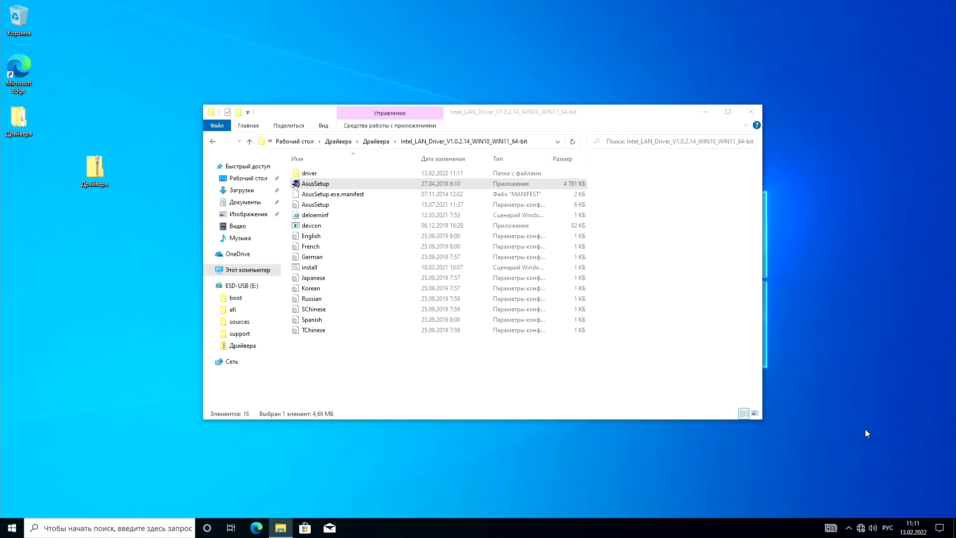
{"action": "right_click", "coordinate": [865, 527]}
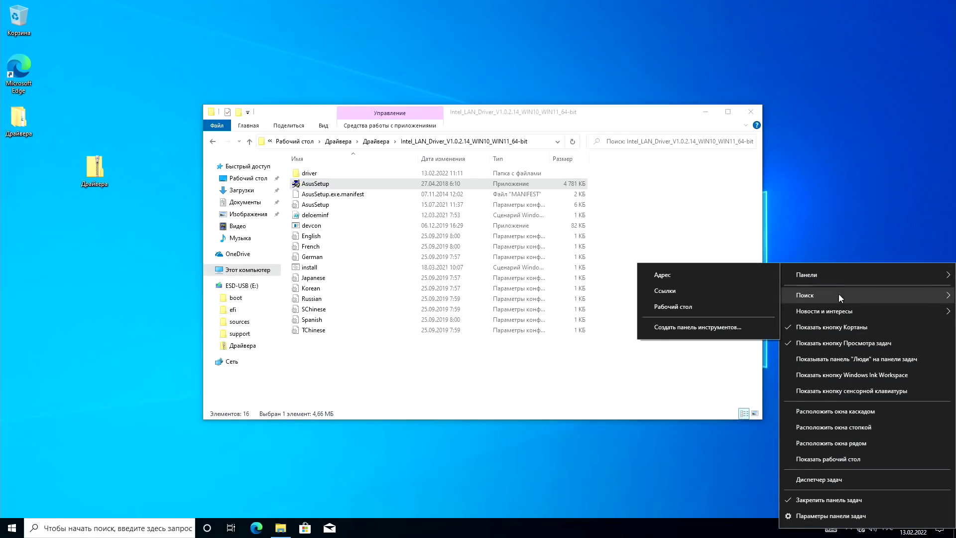
{"action": "mouse_move", "coordinate": [842, 310]}
{"action": "left_click", "coordinate": [692, 382]}
{"action": "left_click", "coordinate": [940, 527]}
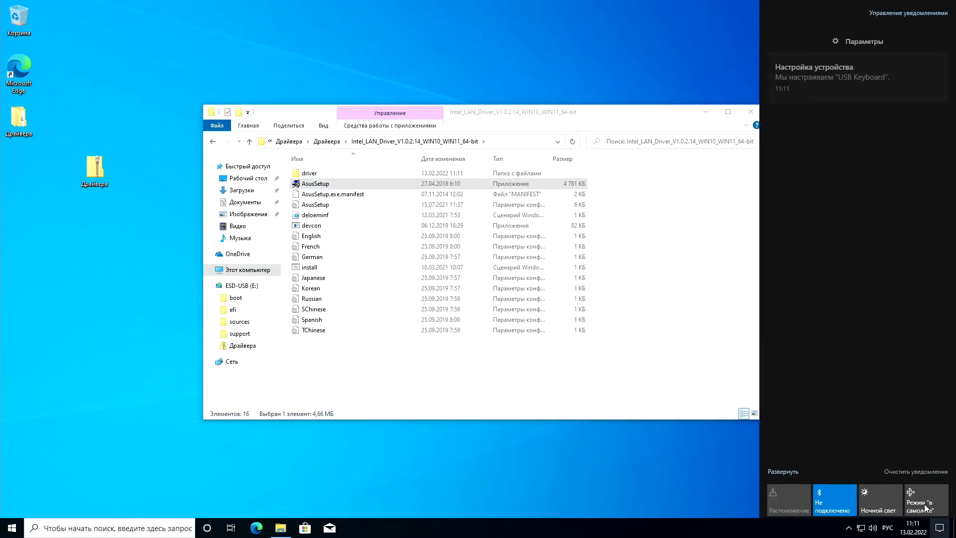
{"action": "left_click", "coordinate": [326, 141]}
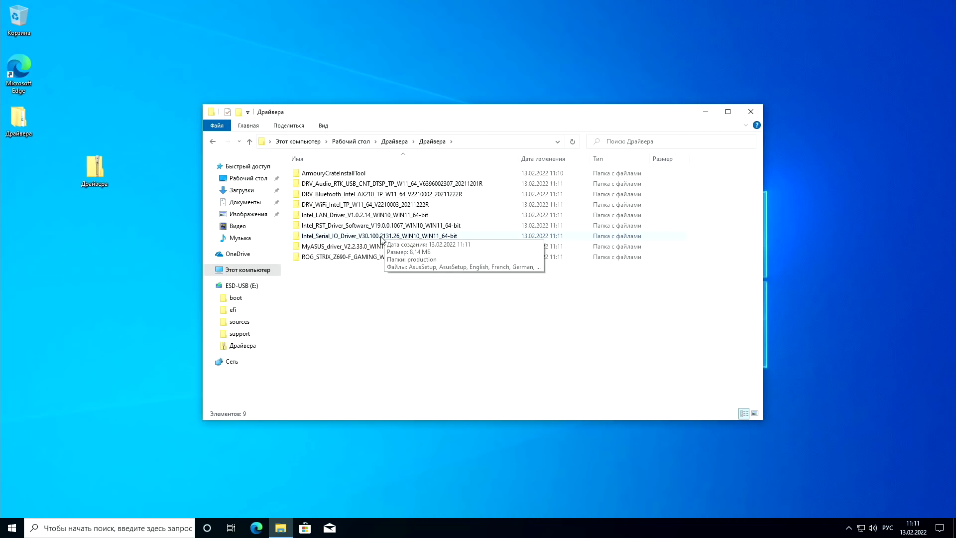
Check Task Manager over the extracted Драйвера folder, move its window aside and minimize it.
{"action": "key", "text": "ctrl+shift+Escape"}
{"action": "left_click_drag", "start_coordinate": [780, 97], "coordinate": [717, 59]}
{"action": "left_click", "coordinate": [802, 60]}
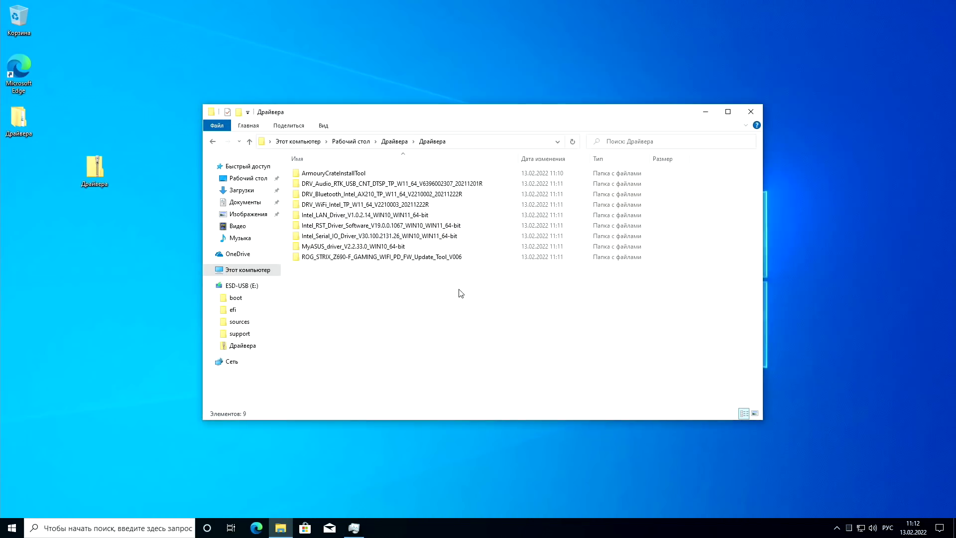
Run AsusSetup from the Intel_Serial_IO_Driver folder, proceed through the installer pages, and return to the Драйвера folder.
{"action": "double_click", "coordinate": [424, 237]}
{"action": "double_click", "coordinate": [315, 183]}
{"action": "left_click", "coordinate": [550, 348]}
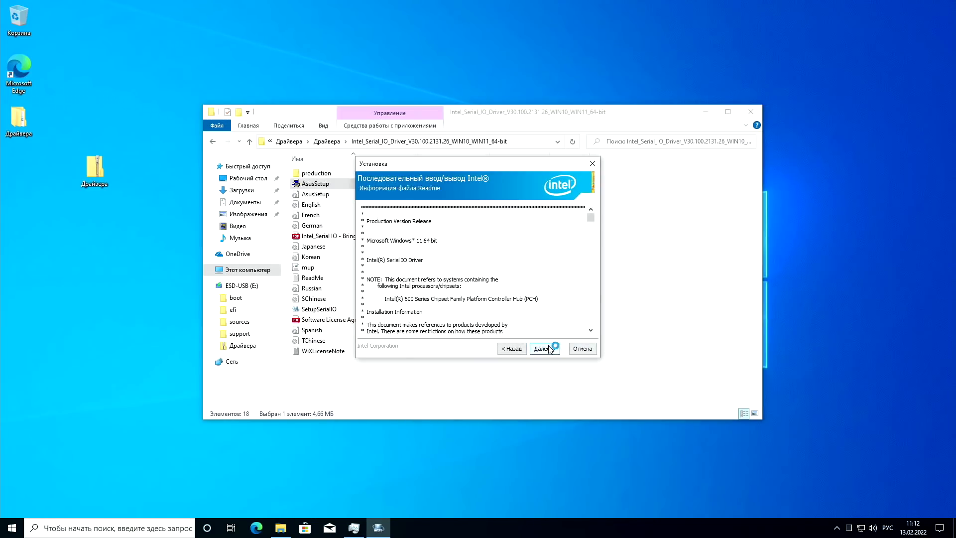
{"action": "left_click", "coordinate": [548, 348]}
{"action": "left_click", "coordinate": [326, 141]}
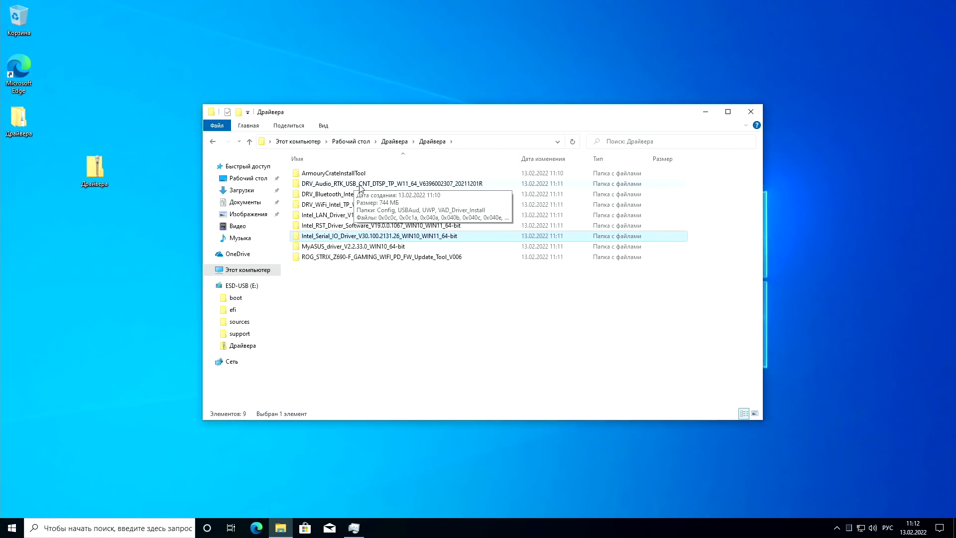
Set the sound output device to Динамики (USB Sound Blaster HD) and close the sound settings.
{"action": "right_click", "coordinate": [872, 527]}
{"action": "left_click", "coordinate": [827, 393]}
{"action": "left_click", "coordinate": [301, 129]}
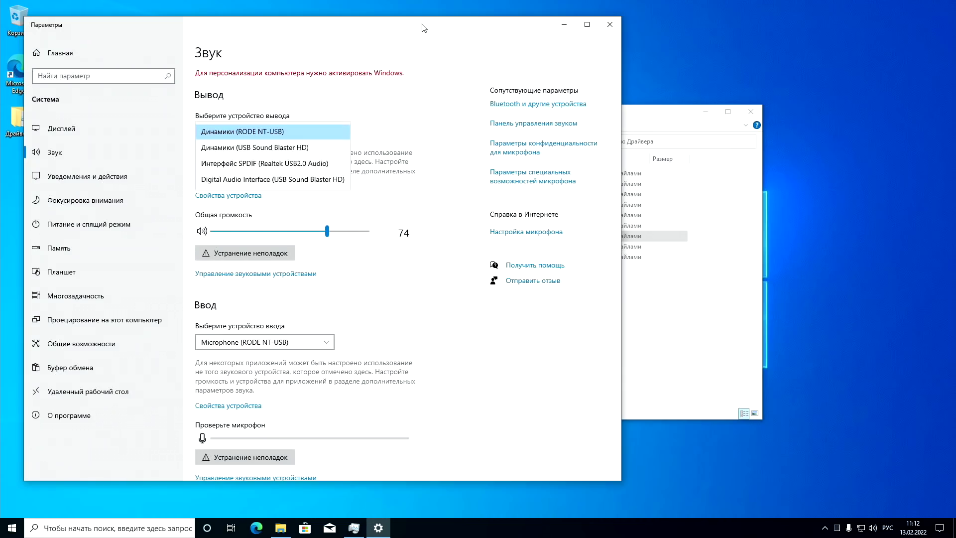
{"action": "left_click", "coordinate": [278, 147]}
{"action": "left_click", "coordinate": [609, 24]}
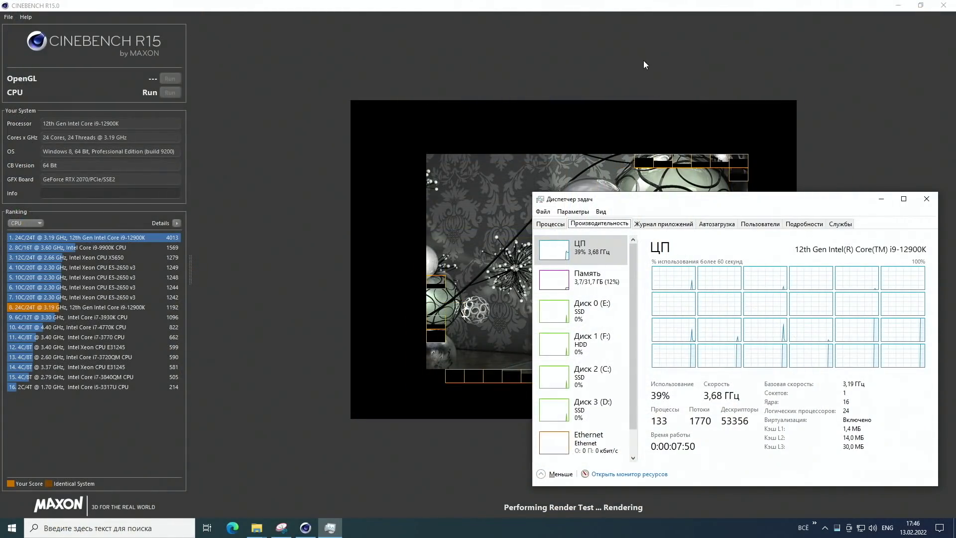
Examine the per-core load in Task Manager during the Cinebench R15 render, repositioning its window, and mark the AMD Ryzen 5 2600 score in the processor ranking.
{"action": "left_click", "coordinate": [649, 61]}
{"action": "left_click", "coordinate": [329, 527]}
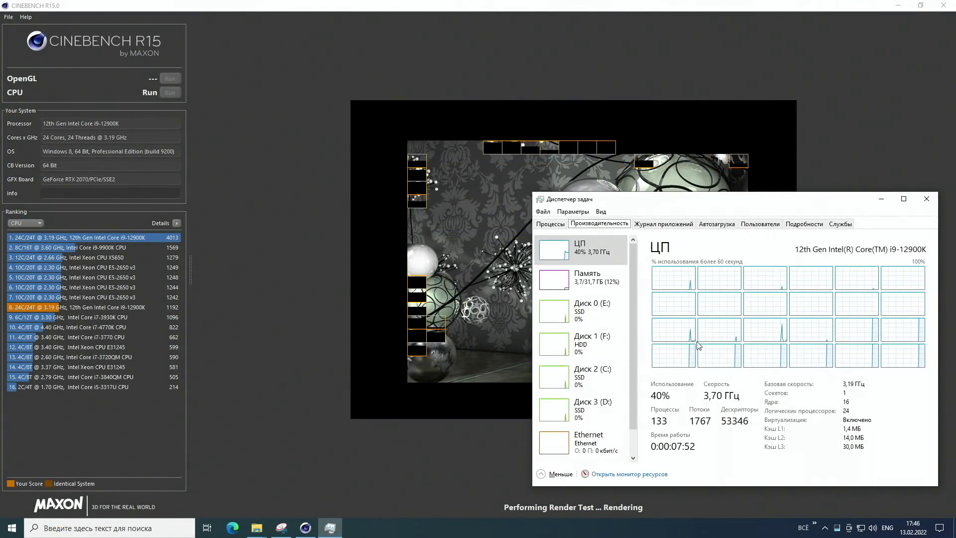
{"action": "mouse_move", "coordinate": [726, 203]}
{"action": "left_mouse_down"}
{"action": "mouse_move", "coordinate": [751, 212]}
{"action": "mouse_move", "coordinate": [750, 289]}
{"action": "mouse_move", "coordinate": [738, 201]}
{"action": "left_mouse_up"}
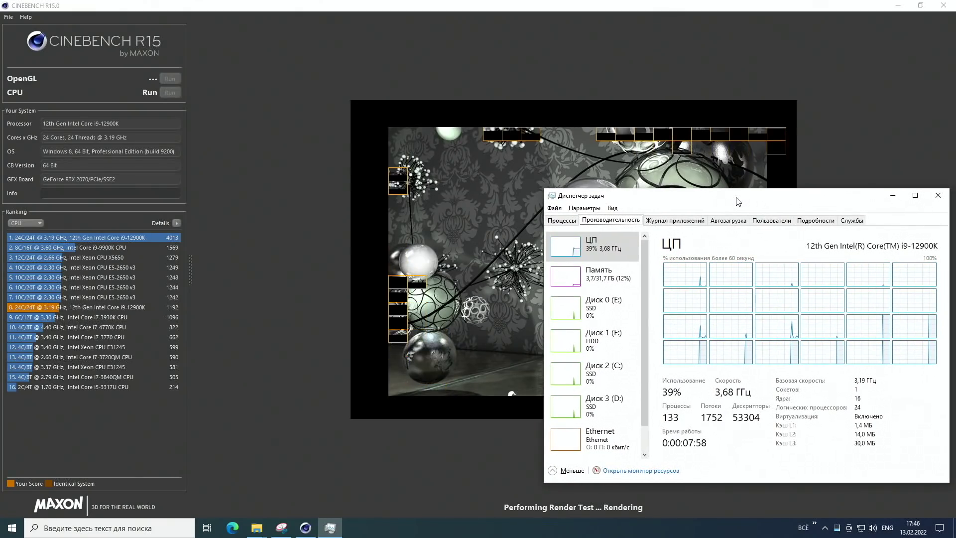
{"action": "left_click_drag", "start_coordinate": [738, 201], "coordinate": [794, 213]}
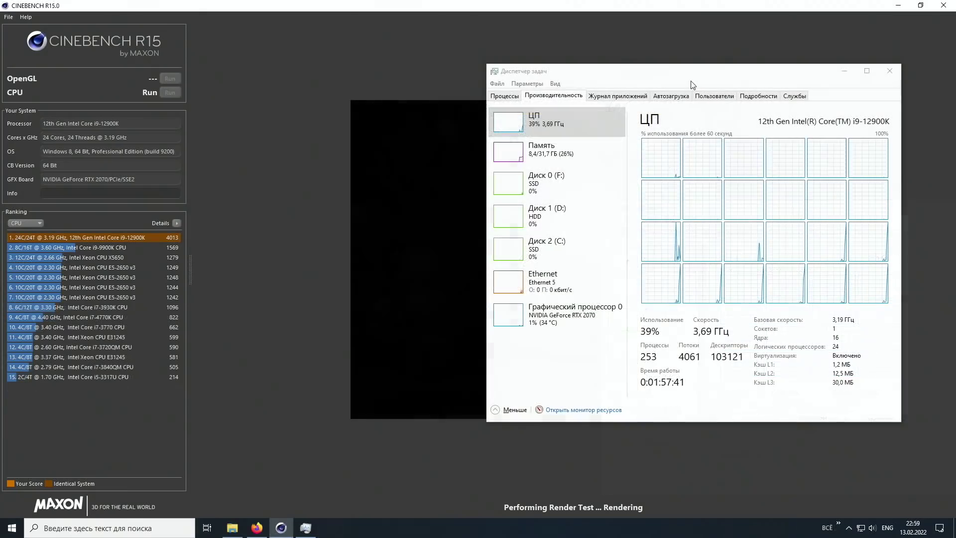
{"action": "left_click_drag", "start_coordinate": [677, 73], "coordinate": [622, 83]}
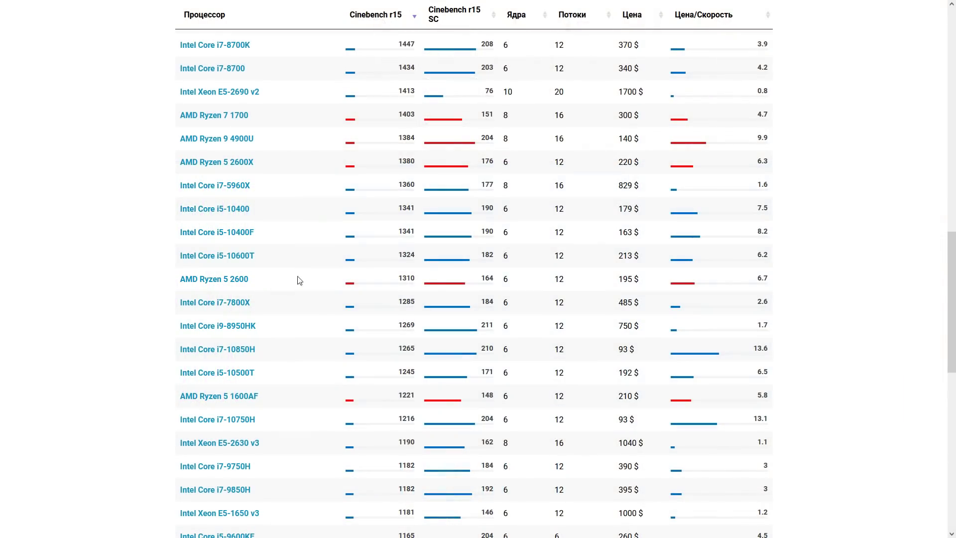
{"action": "double_click", "coordinate": [406, 278]}
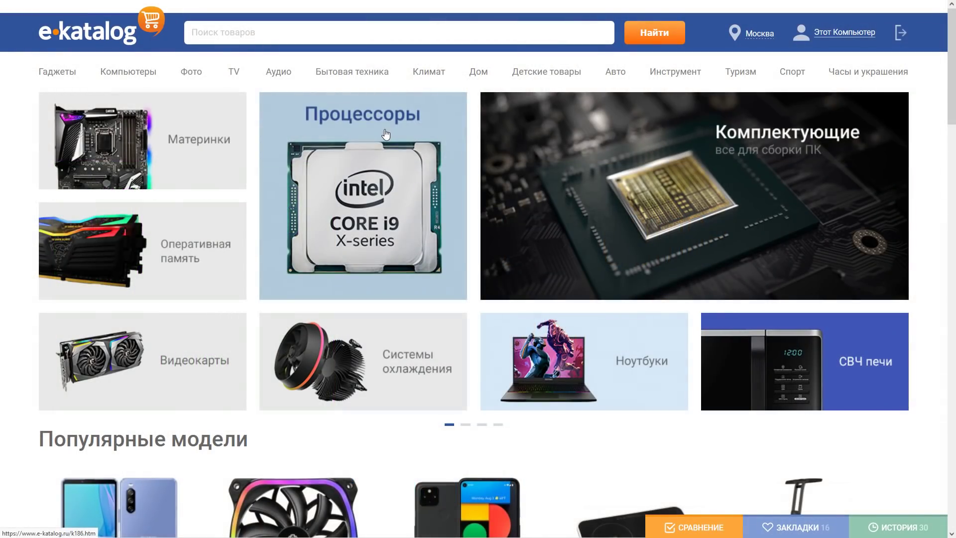
On e-katalog, open the full processor list, view the Intel Core i5-11400F OEM specifications, and read the Geekbench 4 test explanation.
{"action": "left_click", "coordinate": [386, 134]}
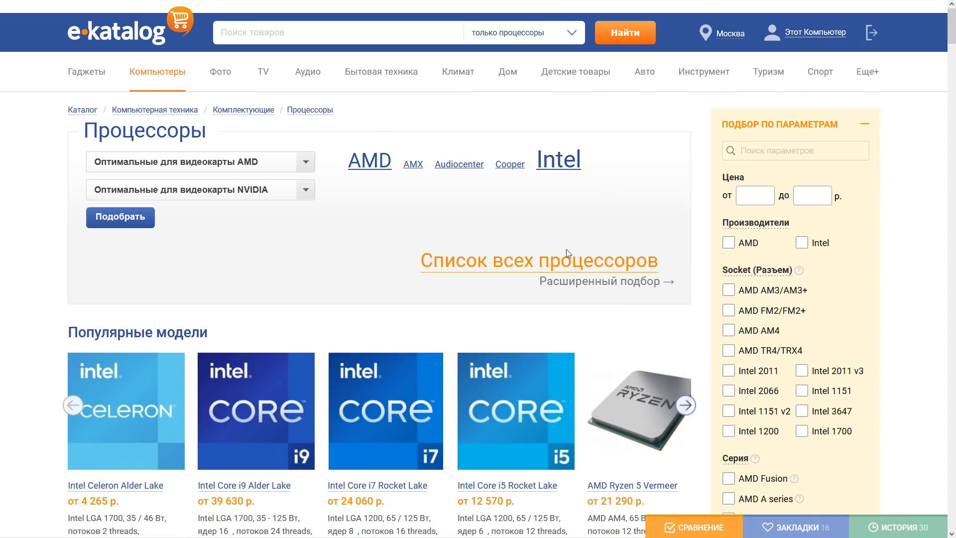
{"action": "left_click", "coordinate": [572, 263]}
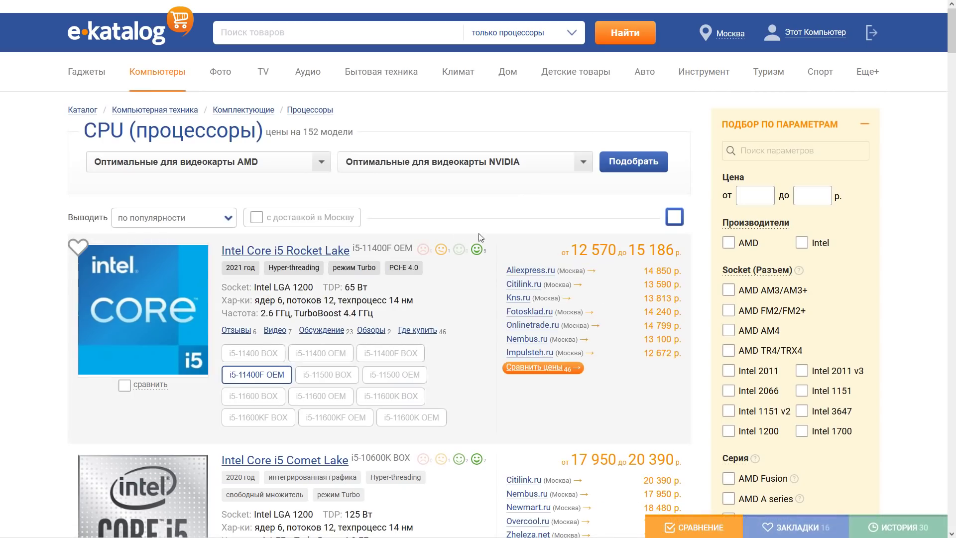
{"action": "left_click", "coordinate": [293, 255]}
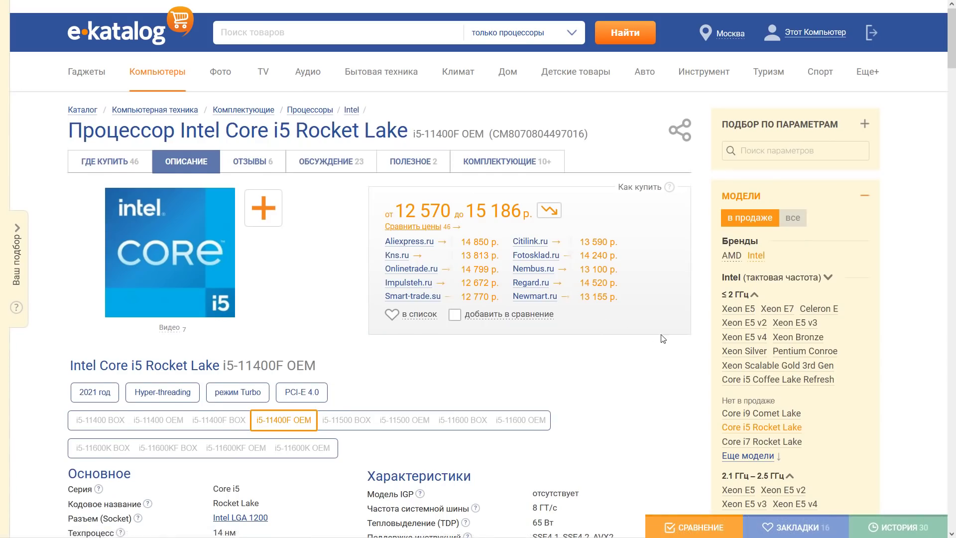
{"action": "scroll", "coordinate": [663, 338], "scroll_direction": "down", "scroll_amount": 4}
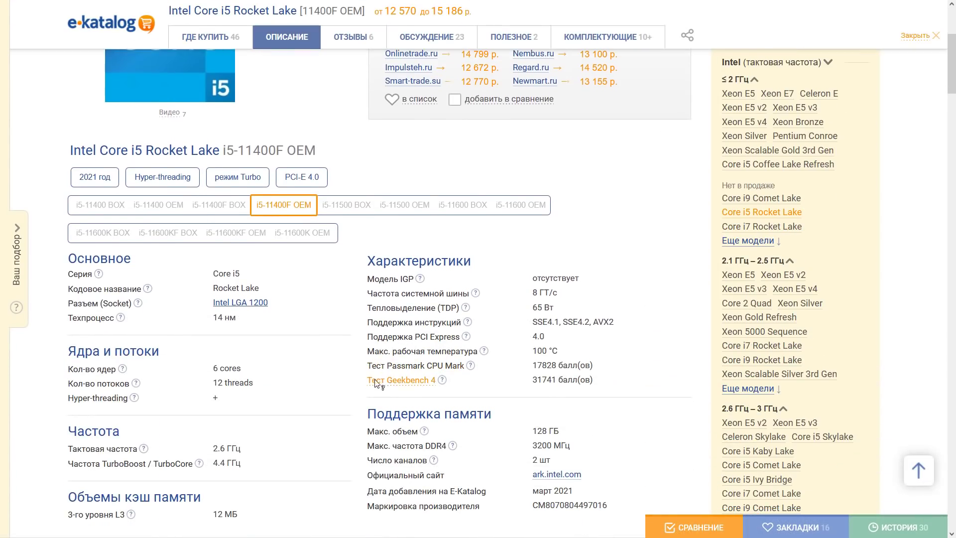
{"action": "left_click", "coordinate": [442, 380]}
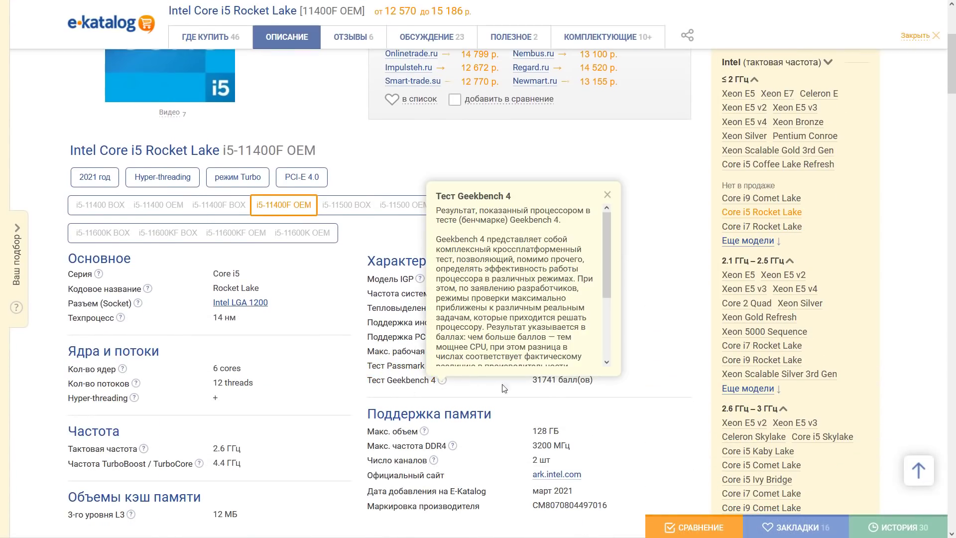
{"action": "left_click", "coordinate": [649, 358]}
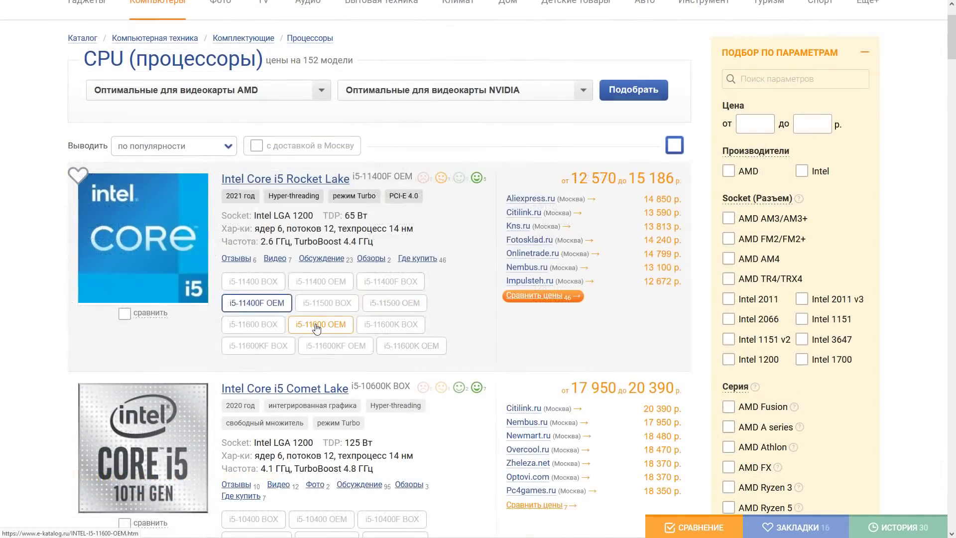
Select the i5-11600 OEM variant and add it and the AMD Ryzen 5 Vermeer 5600X OEM to the comparison.
{"action": "left_click", "coordinate": [317, 326]}
{"action": "left_click", "coordinate": [124, 313]}
{"action": "scroll", "coordinate": [64, 329], "scroll_direction": "down", "scroll_amount": 5}
{"action": "scroll", "coordinate": [65, 323], "scroll_direction": "down", "scroll_amount": 2}
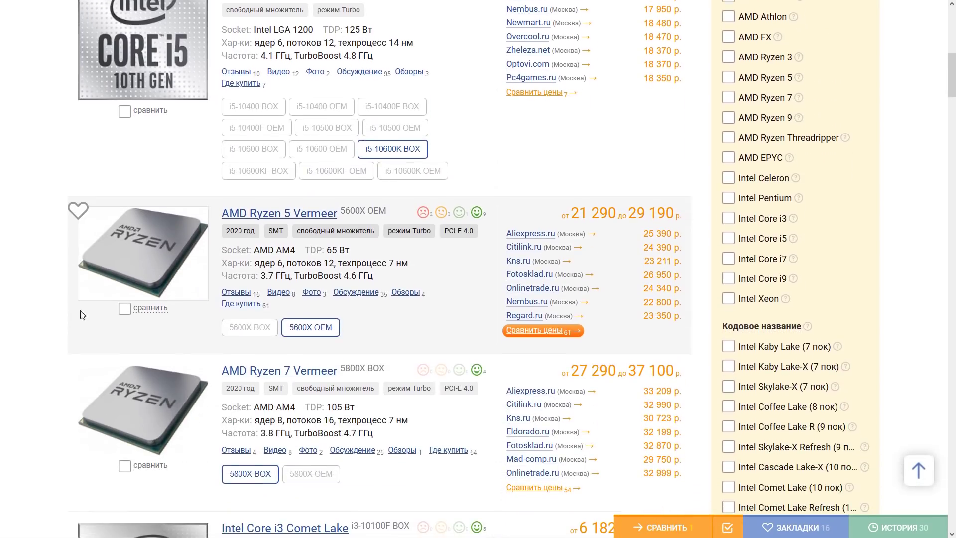
{"action": "left_click", "coordinate": [124, 309]}
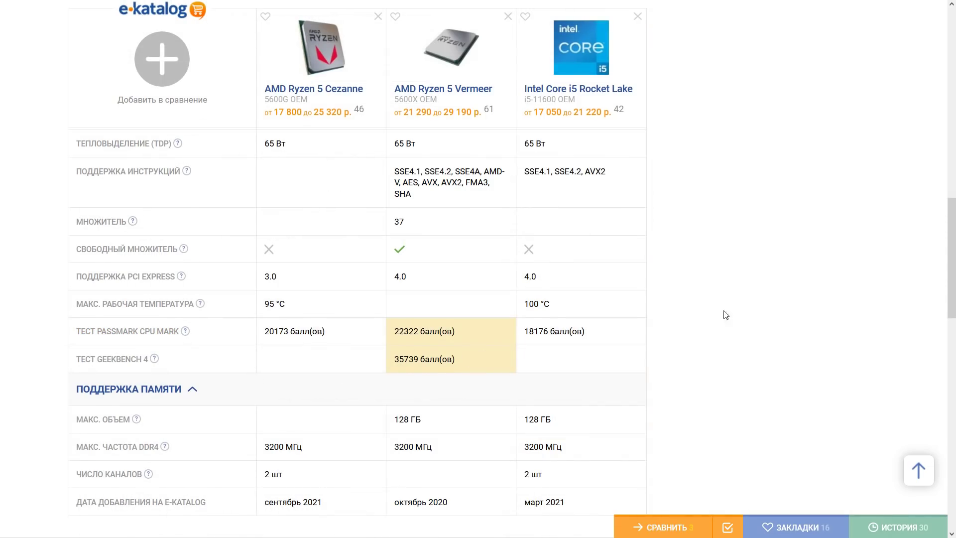
Examine the specifications and price history in the comparison of the Ryzen 5 5600G, Ryzen 5 5600X and Core i5-11600.
{"action": "scroll", "coordinate": [718, 315], "scroll_direction": "down", "scroll_amount": 4}
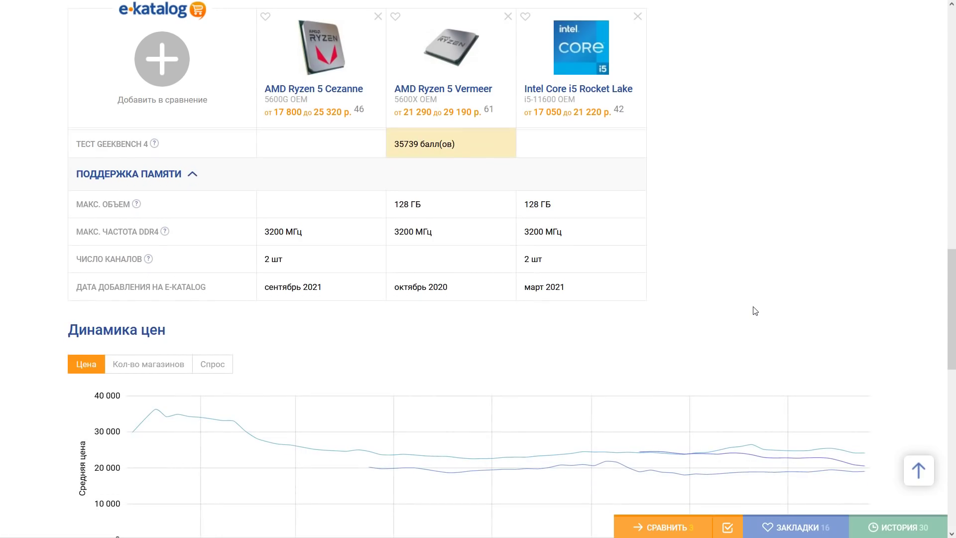
{"action": "scroll", "coordinate": [755, 310], "scroll_direction": "down", "scroll_amount": 1}
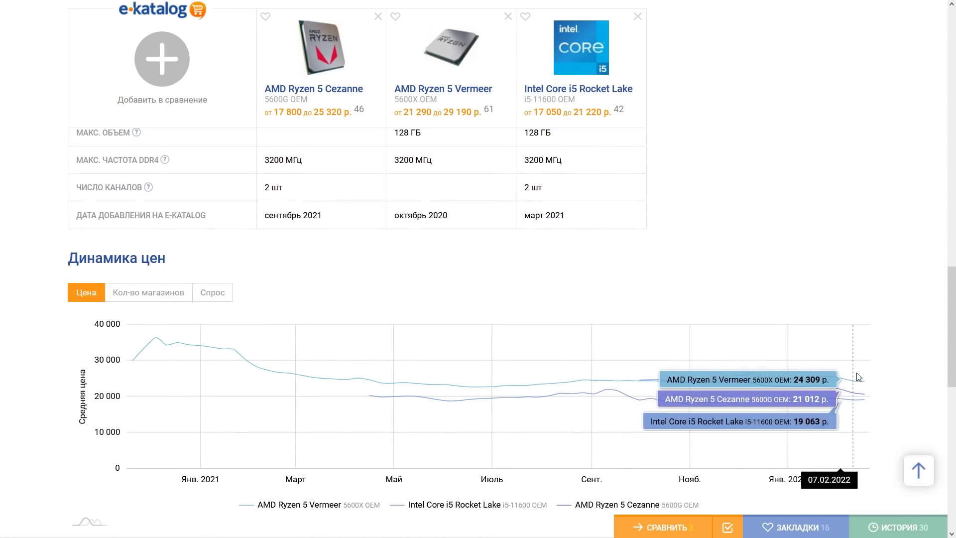
{"action": "scroll", "coordinate": [868, 271], "scroll_direction": "up", "scroll_amount": 6}
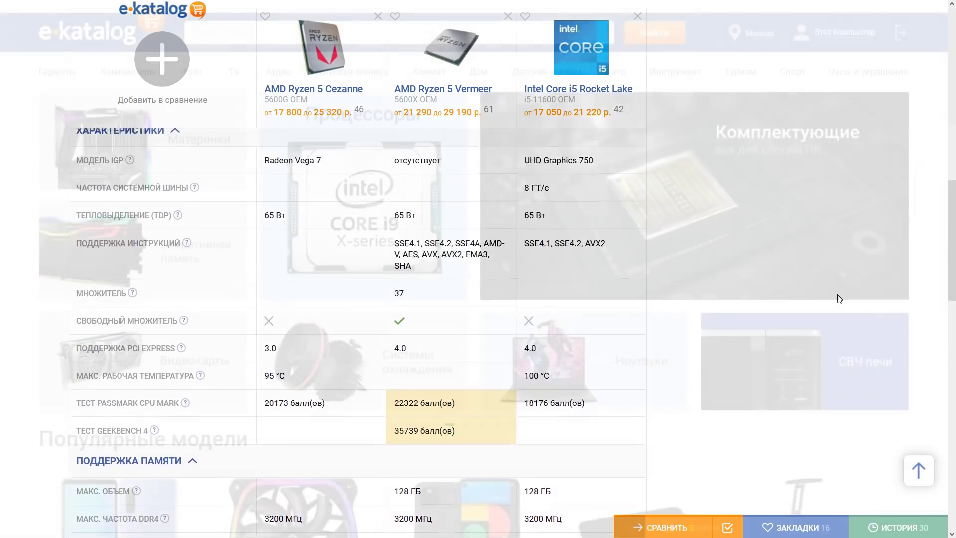